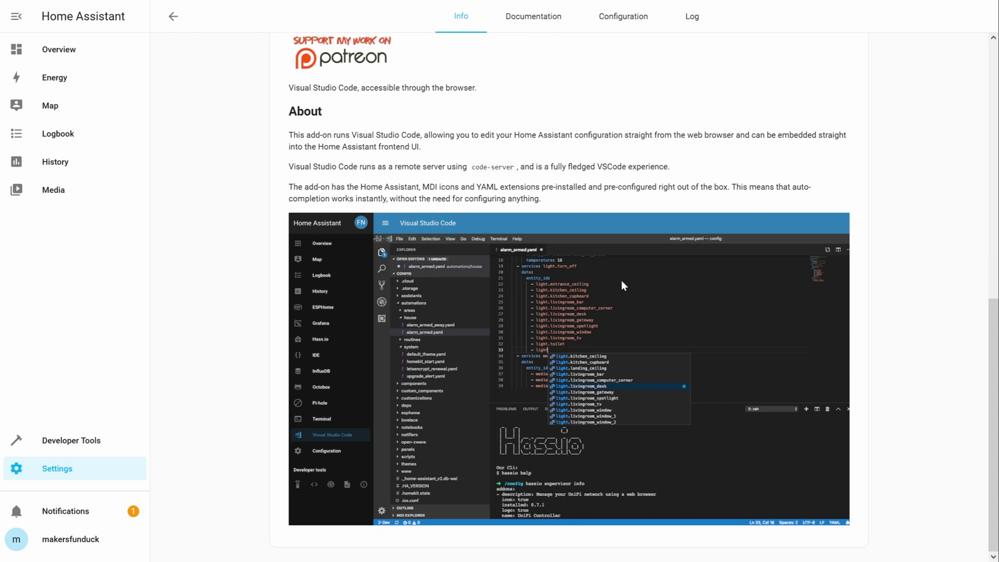
Enable Watchdog and Show in sidebar for the Studio Code Server add-on
scroll(620, 280, "up", 10)
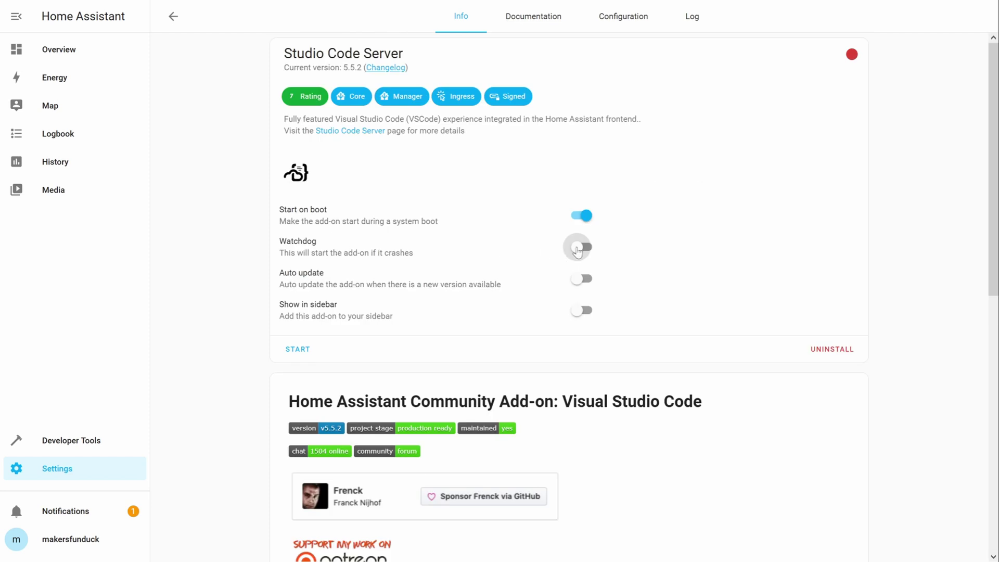
left_click(581, 249)
left_click(584, 314)
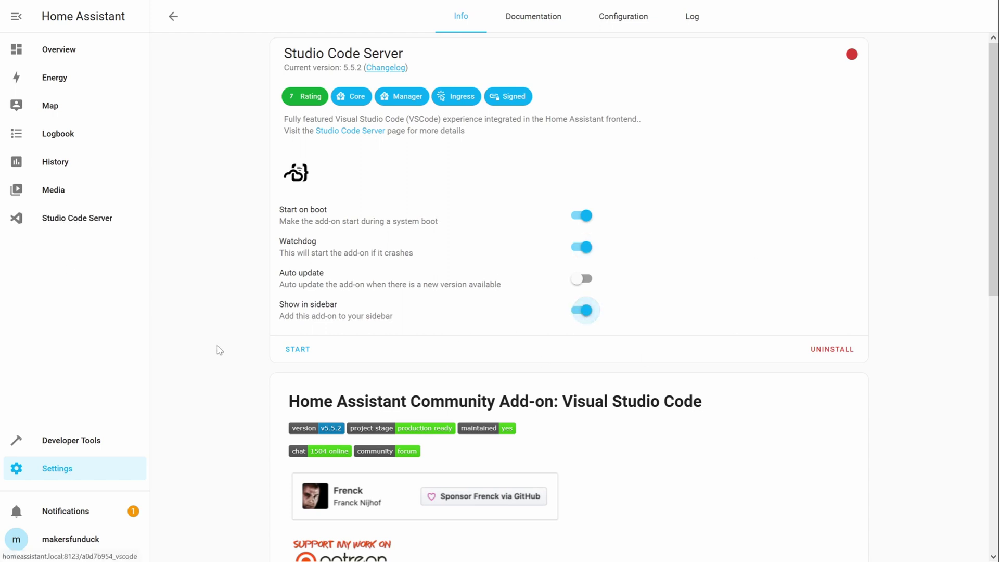
Start Studio Code Server, trust the config folder's authors and open automations.yaml
left_click(295, 354)
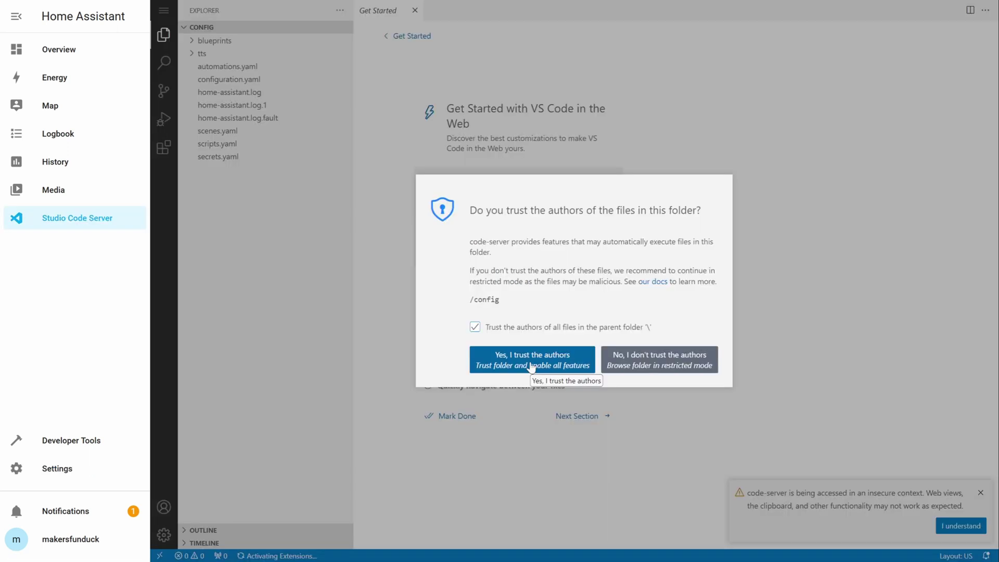
left_click(531, 367)
left_click(961, 526)
left_click(251, 68)
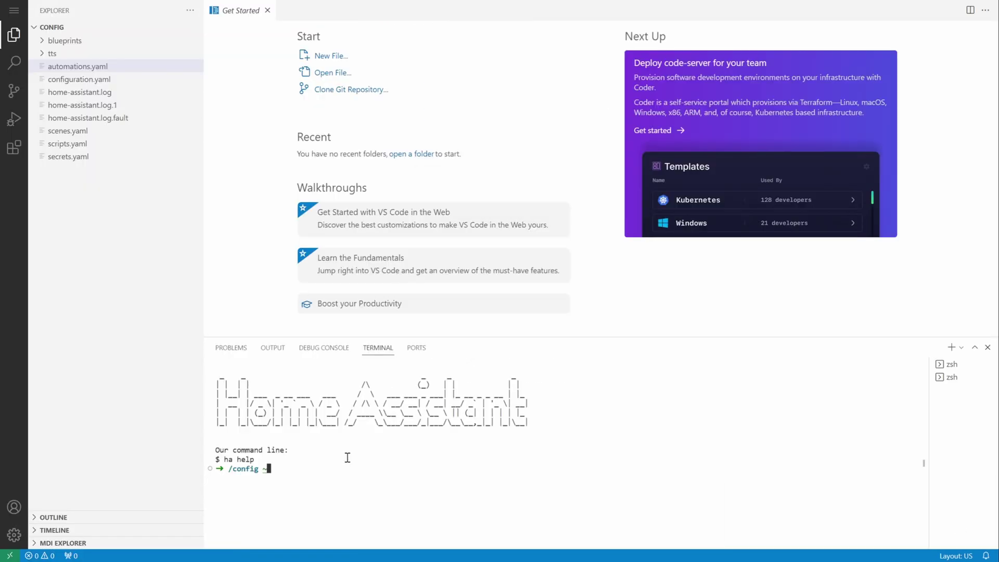
type("wget -O - https://get.hacs.xyz | bash -")
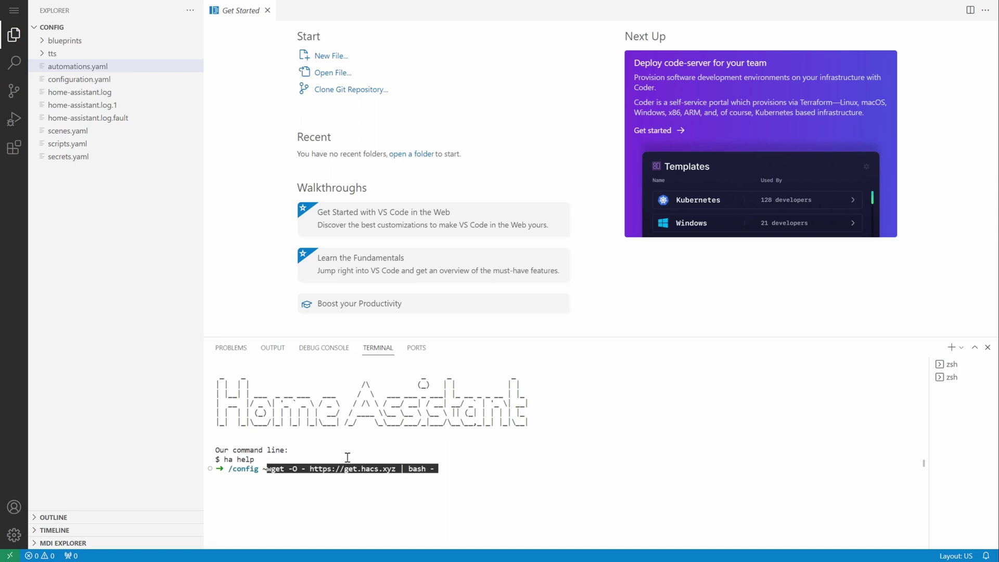
key("Return")
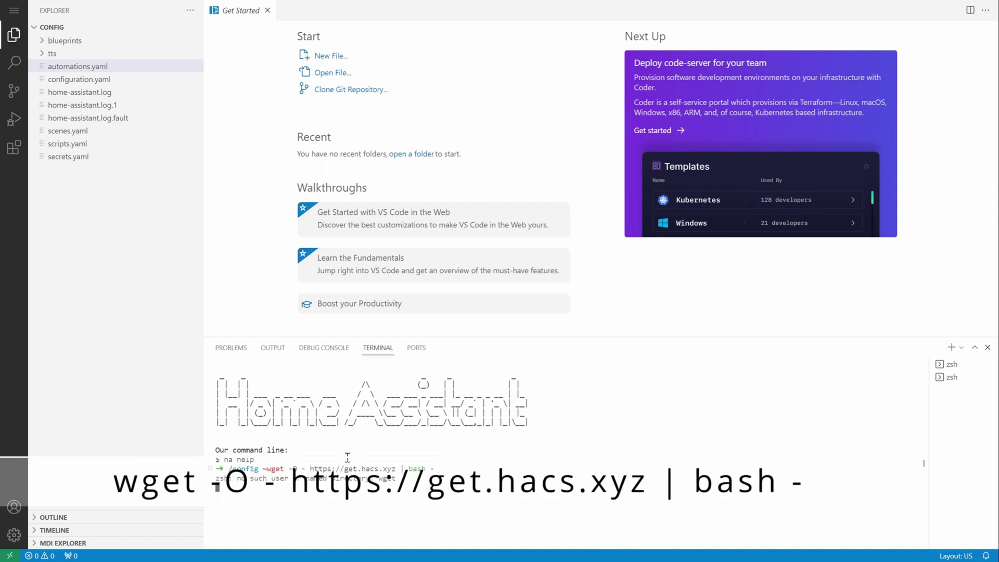
type("wget -O - https://get.hacs.xyz | bash -")
key("Return")
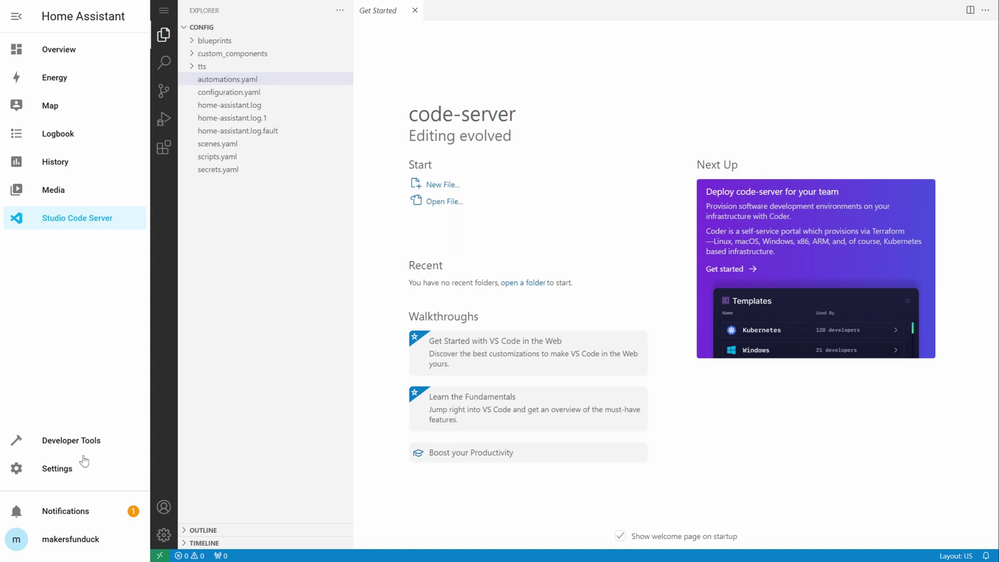
Begin adding the HACS integration from Settings > Devices & Services
left_click(80, 467)
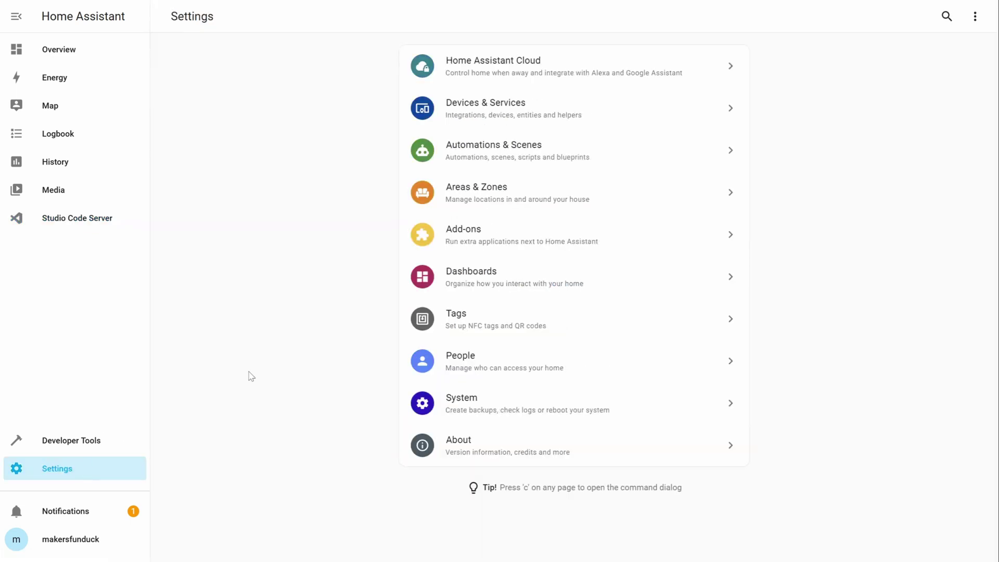
left_click(536, 105)
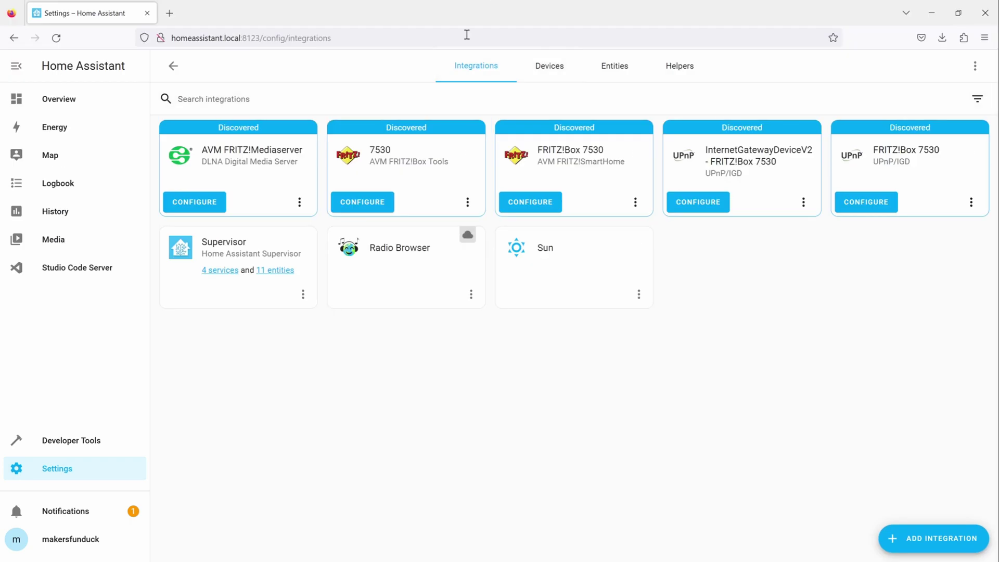
left_click(911, 546)
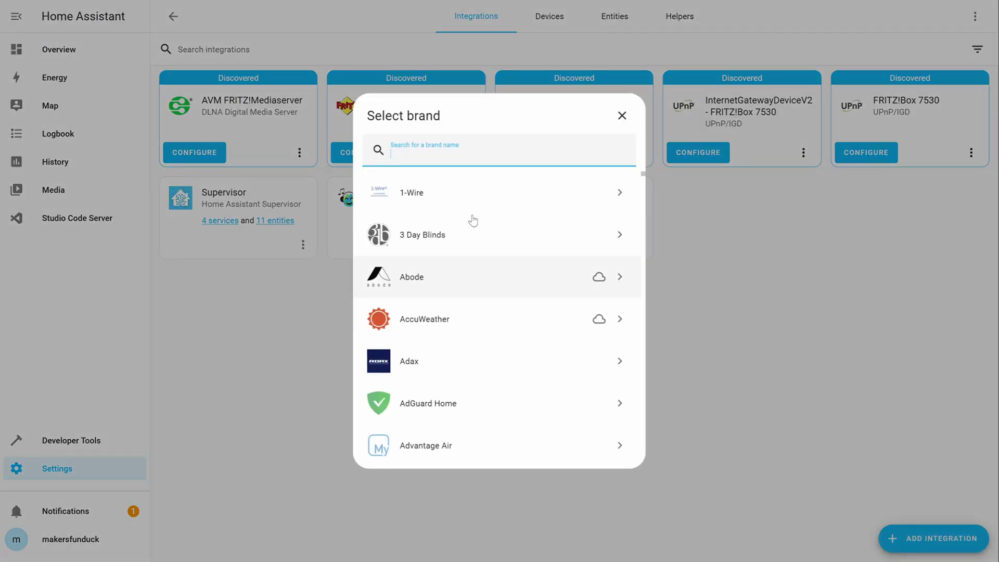
type("HACS")
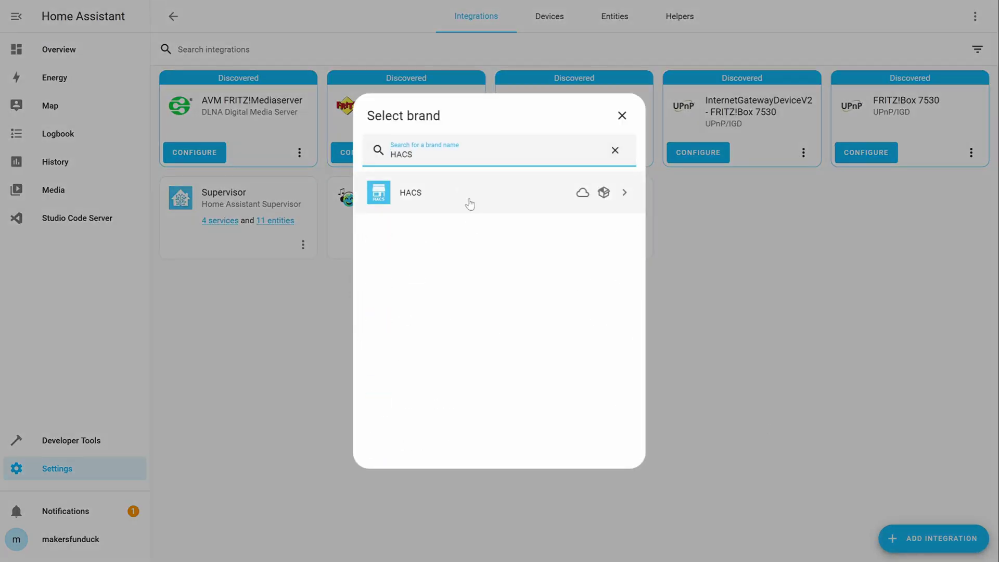
left_click(498, 201)
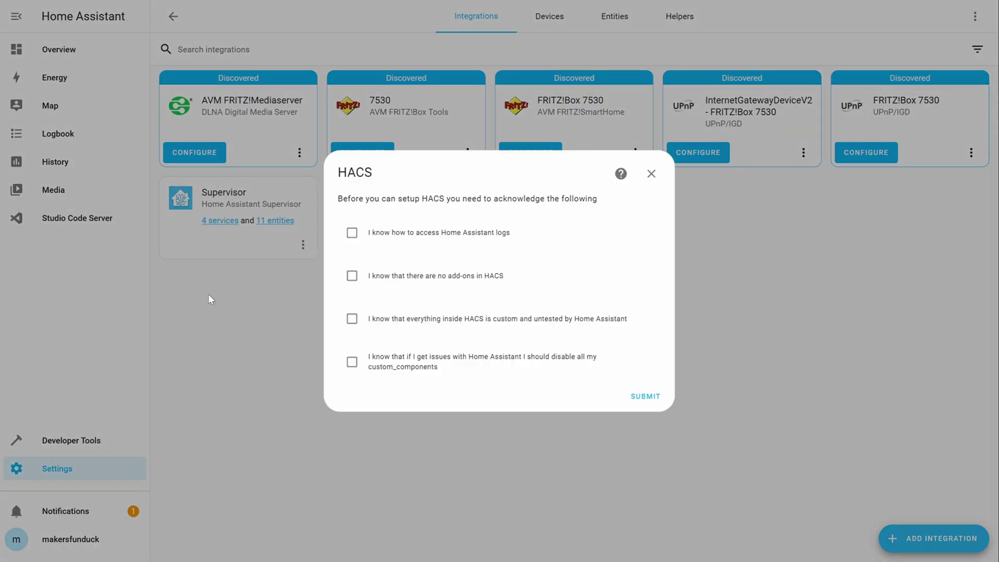
Accept all four HACS acknowledgements, submit them, and select the authorization key
left_click(352, 234)
left_click(351, 278)
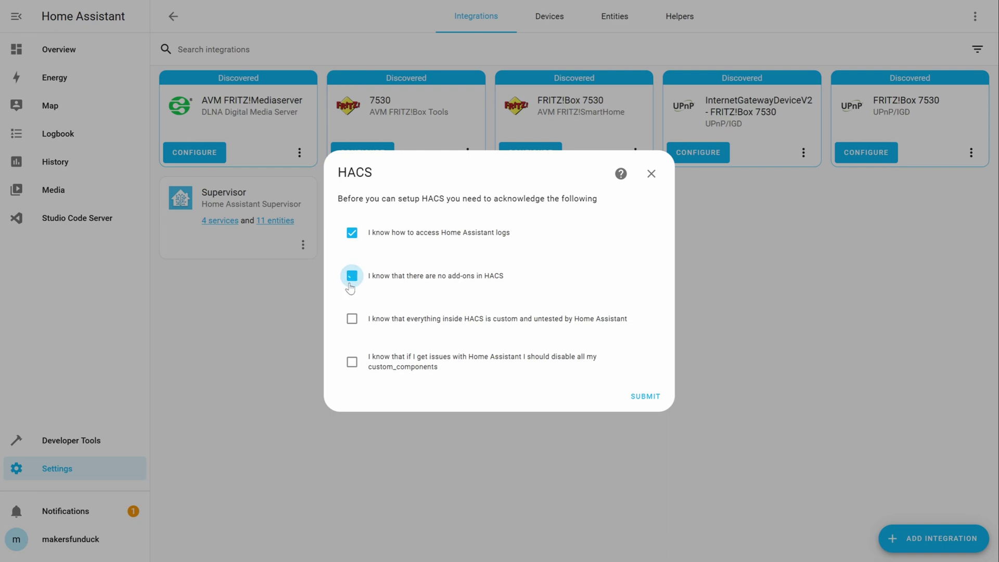
left_click(352, 319)
left_click(352, 362)
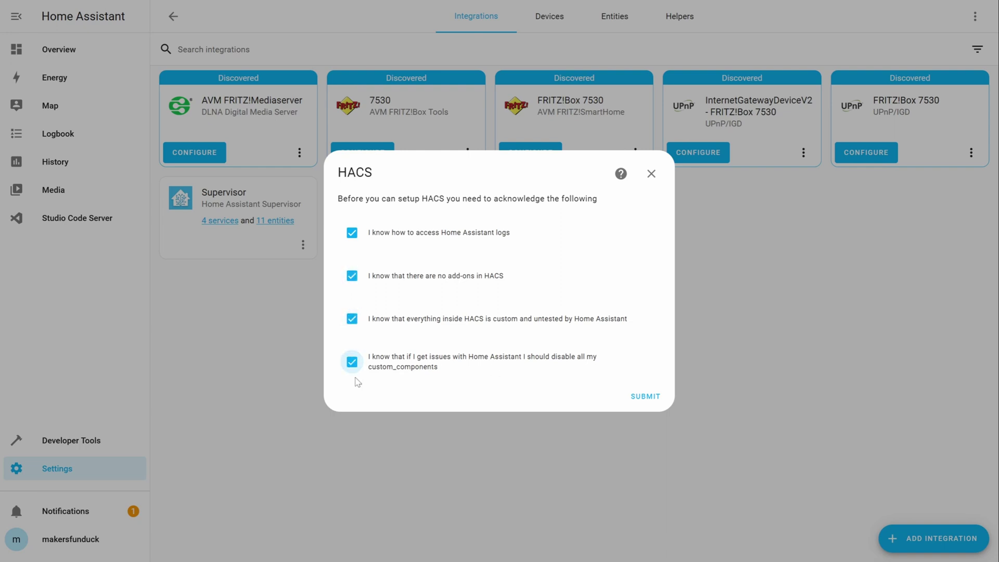
left_click(645, 397)
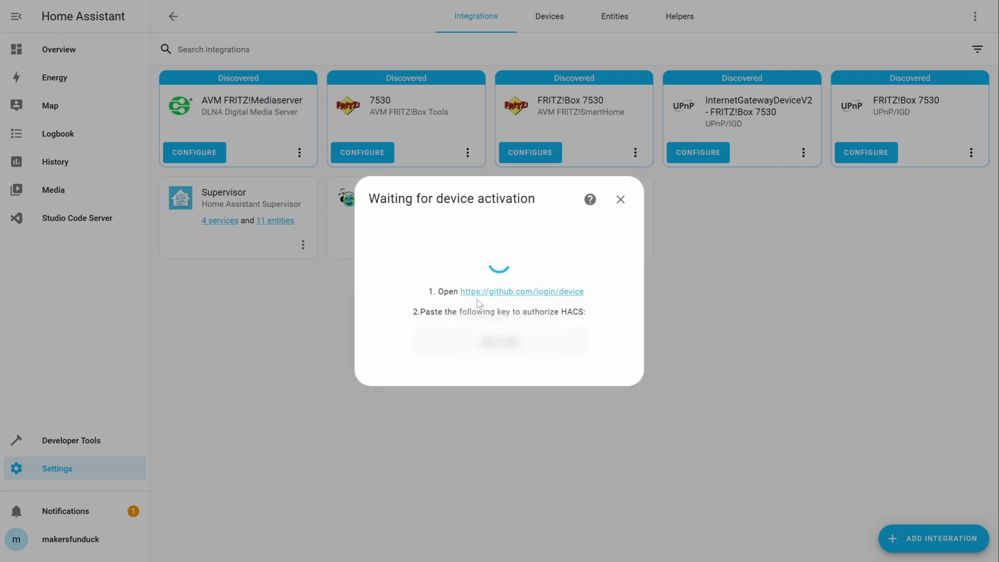
double_click(498, 342)
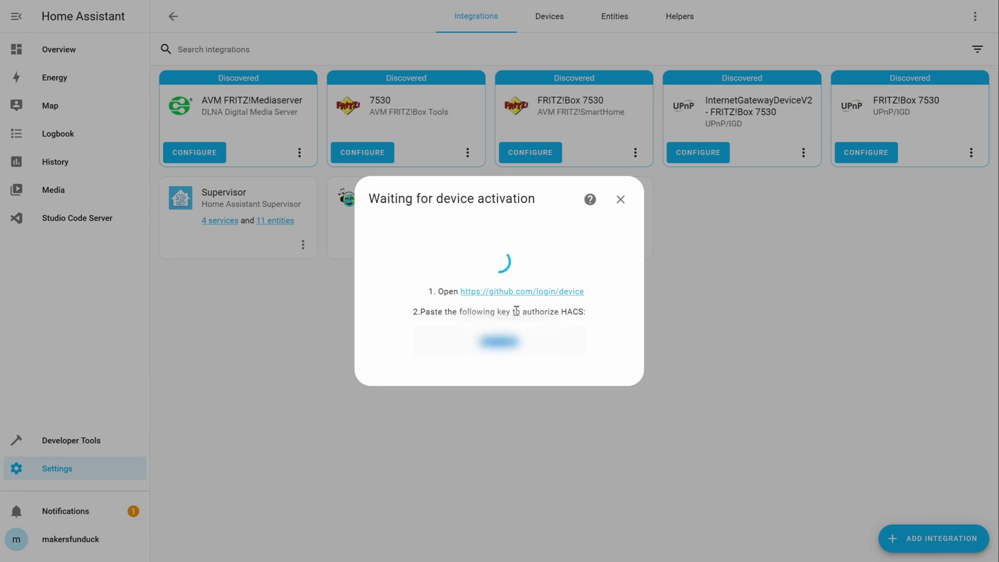
Enter the copied device code at github.com/login/device and authorize hacs
left_click(510, 291)
key("ctrl+v")
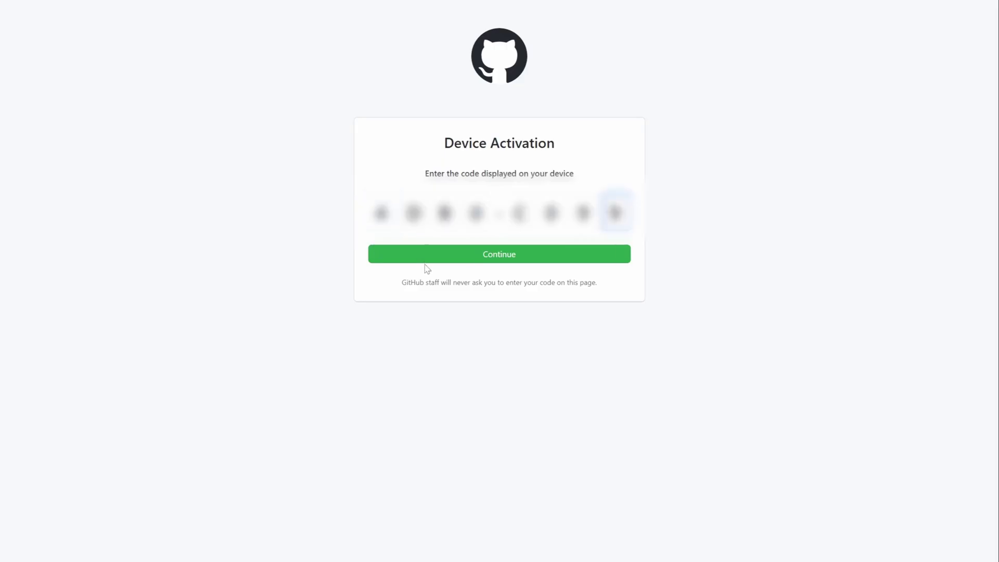
left_click(424, 258)
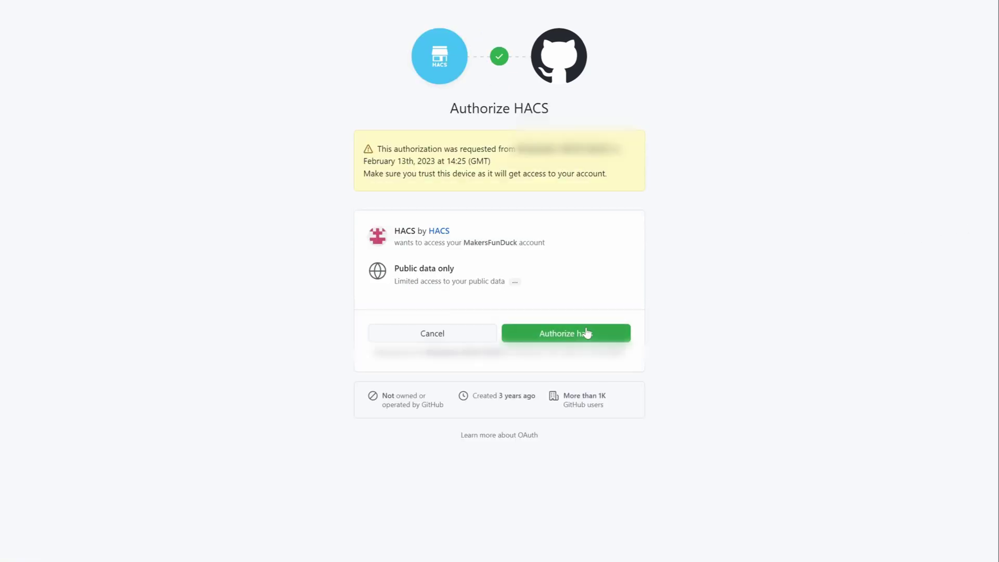
left_click(613, 335)
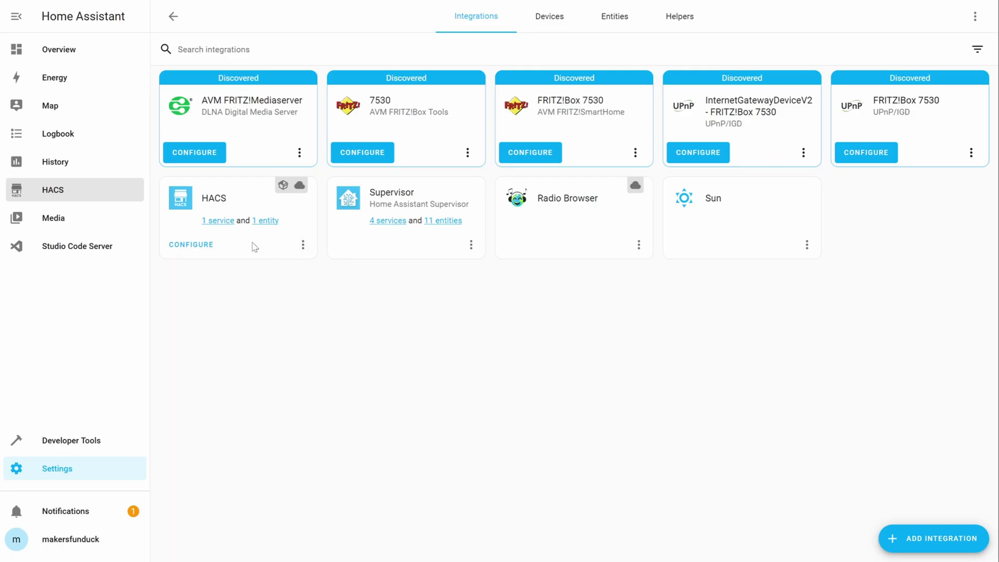
Open HACS Integrations, browse the downloadable repositories, then close the repository browser
left_click(76, 196)
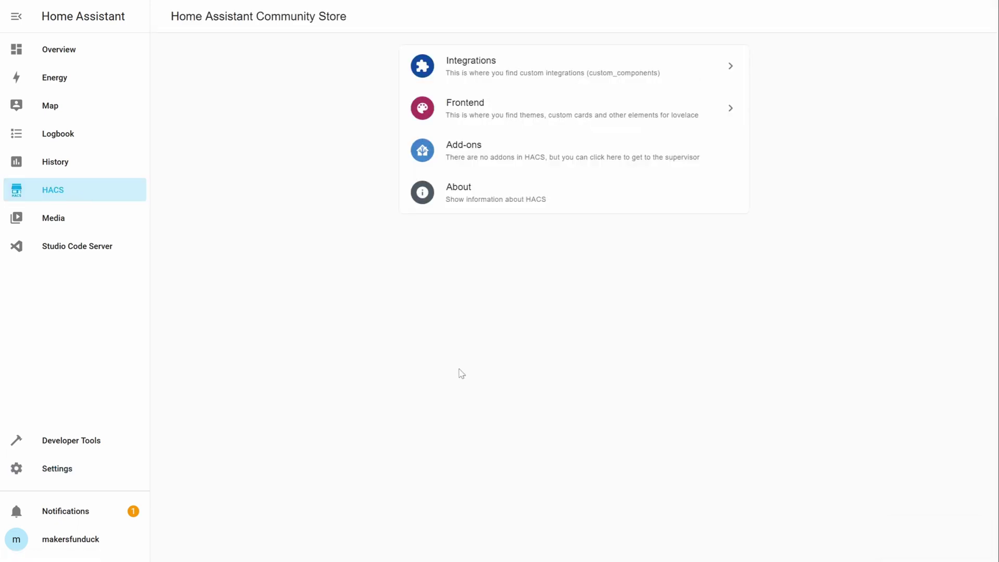
left_click(629, 75)
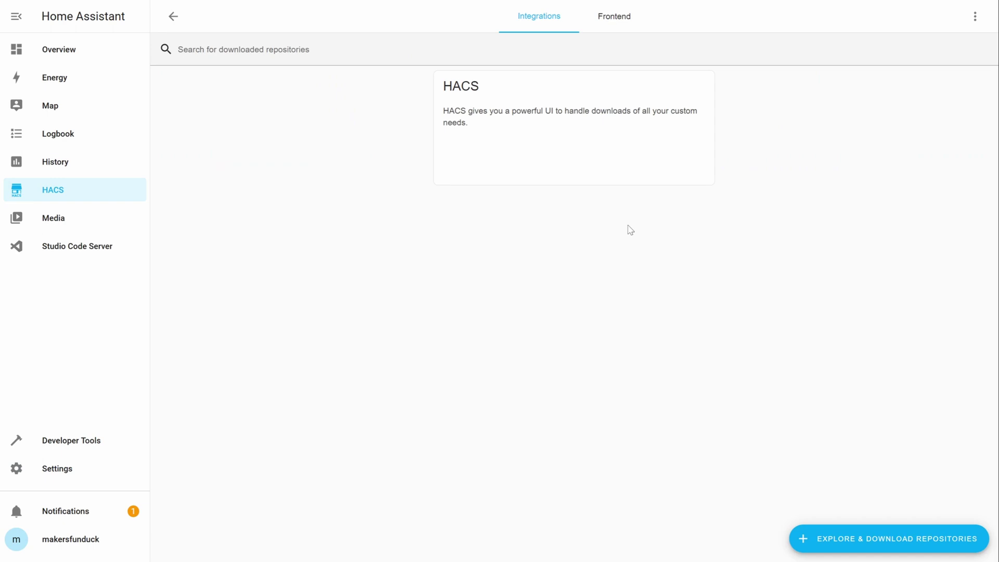
left_click(868, 538)
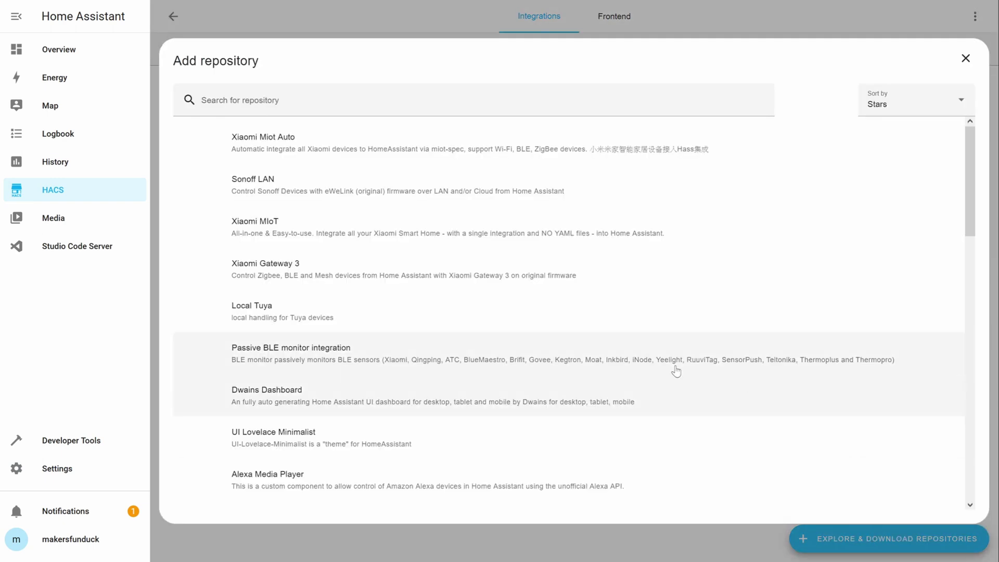
scroll(651, 359, "down", 6)
scroll(652, 352, "down", 20)
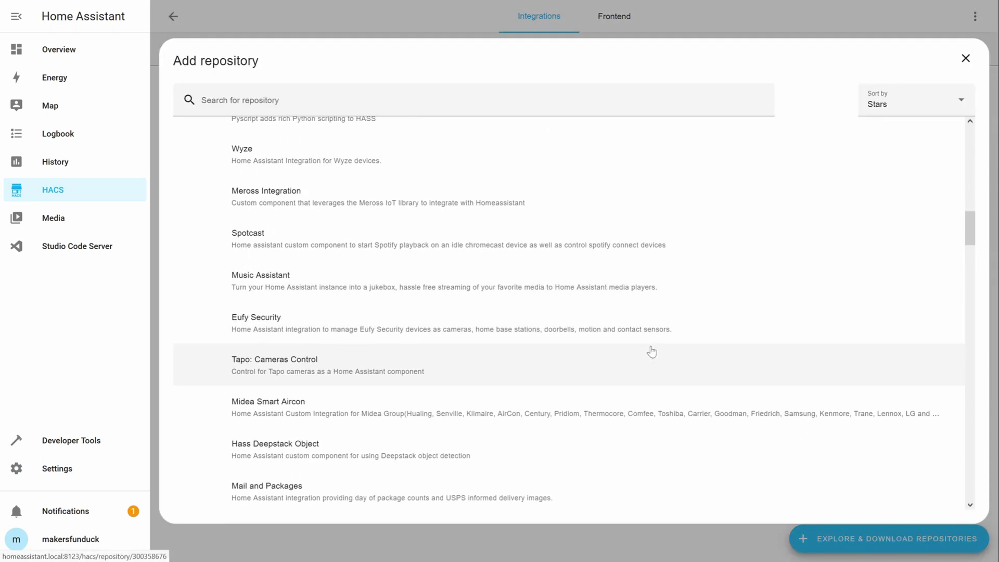
scroll(651, 353, "down", 5)
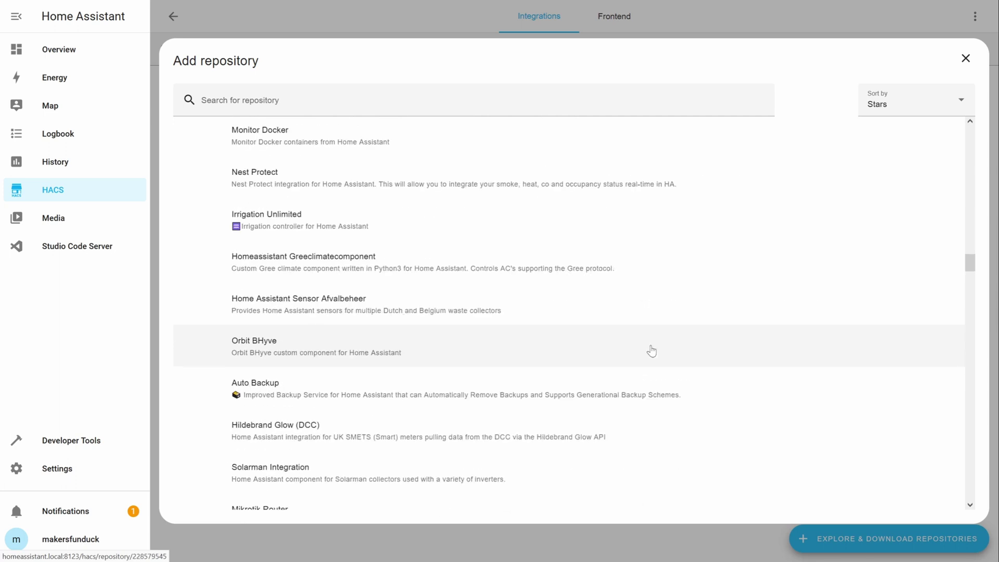
scroll(651, 352, "down", 15)
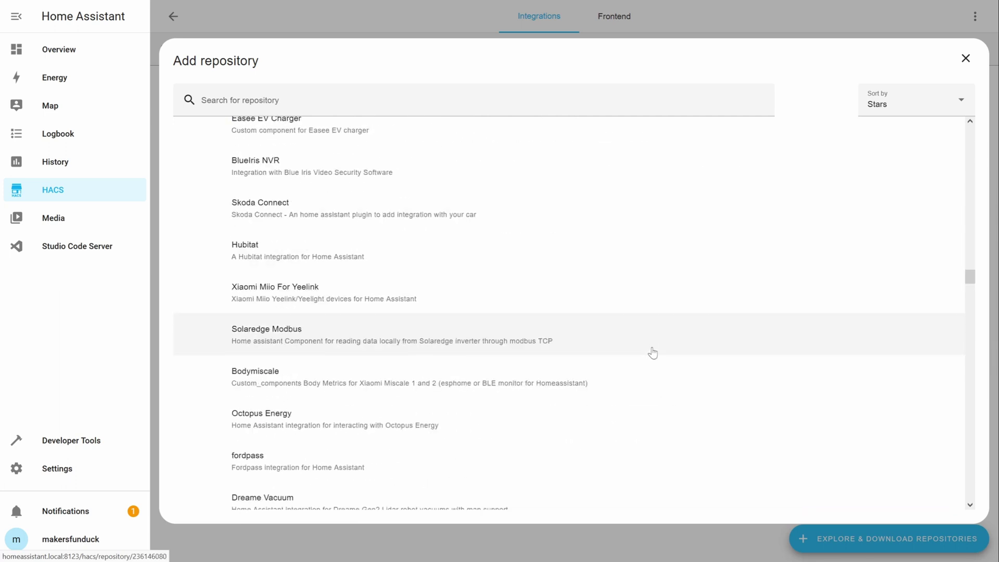
scroll(652, 353, "down", 15)
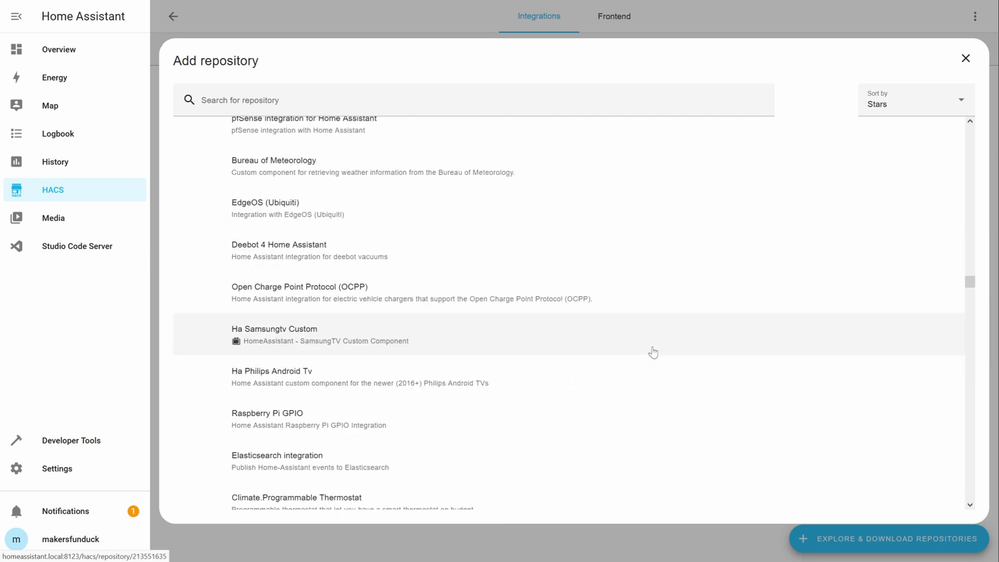
scroll(653, 352, "down", 15)
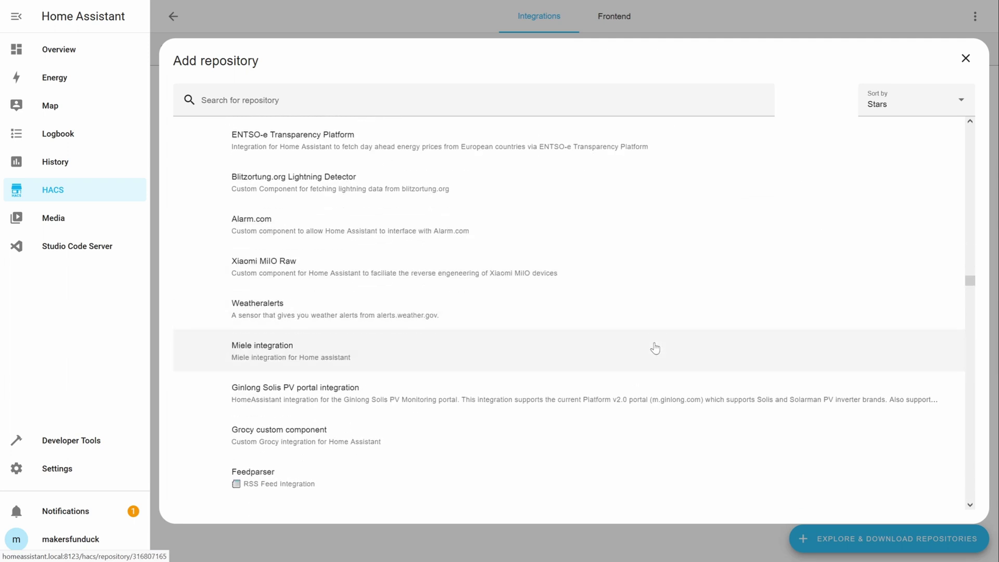
key("Escape")
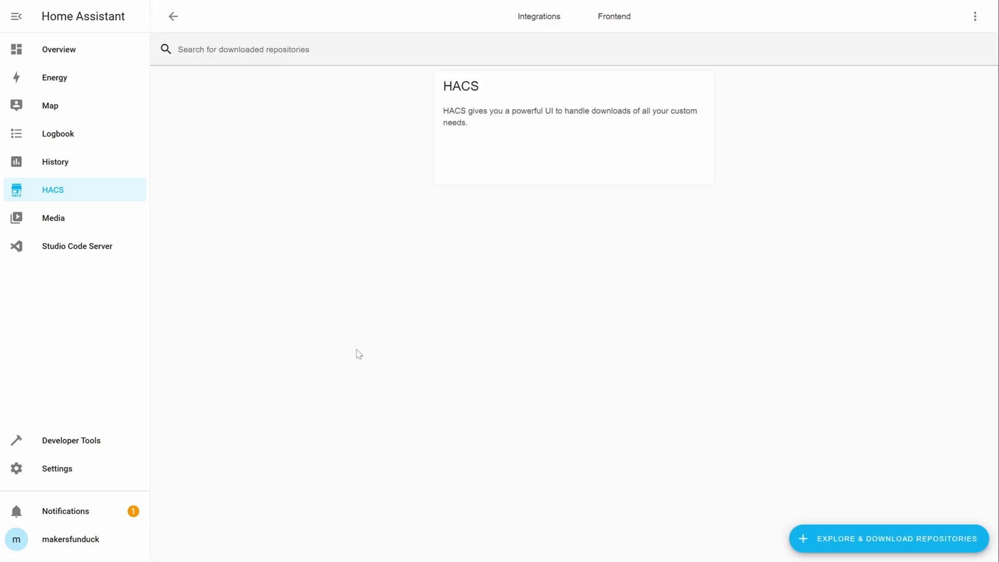
Find the Node-RED add-on in the Add-on Store and install it
left_click(78, 468)
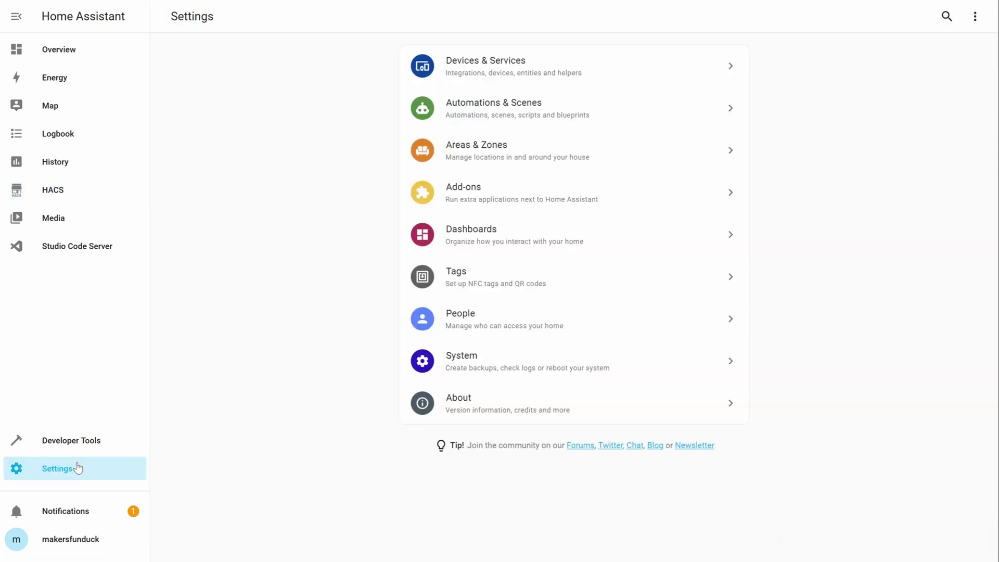
left_click(499, 179)
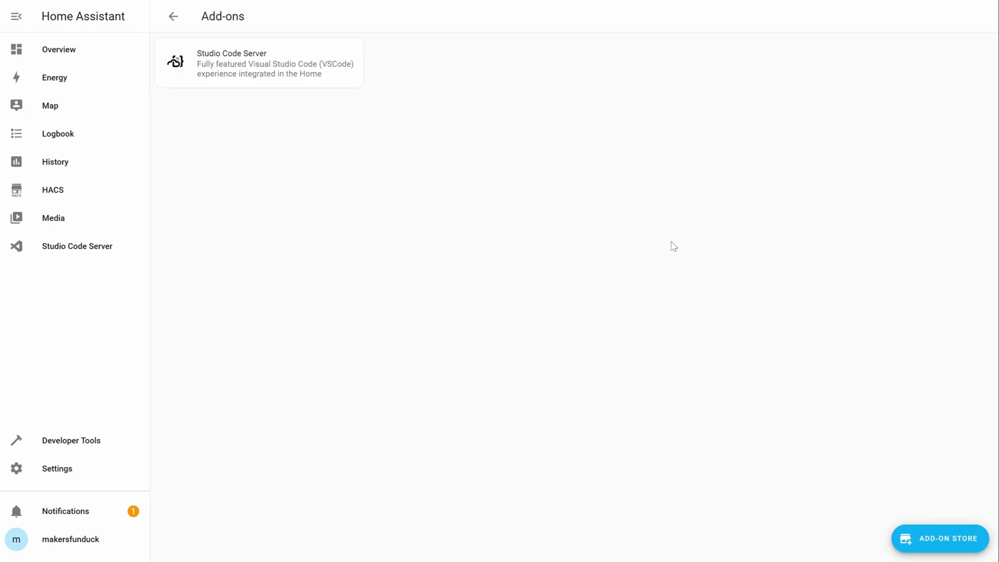
left_click(929, 539)
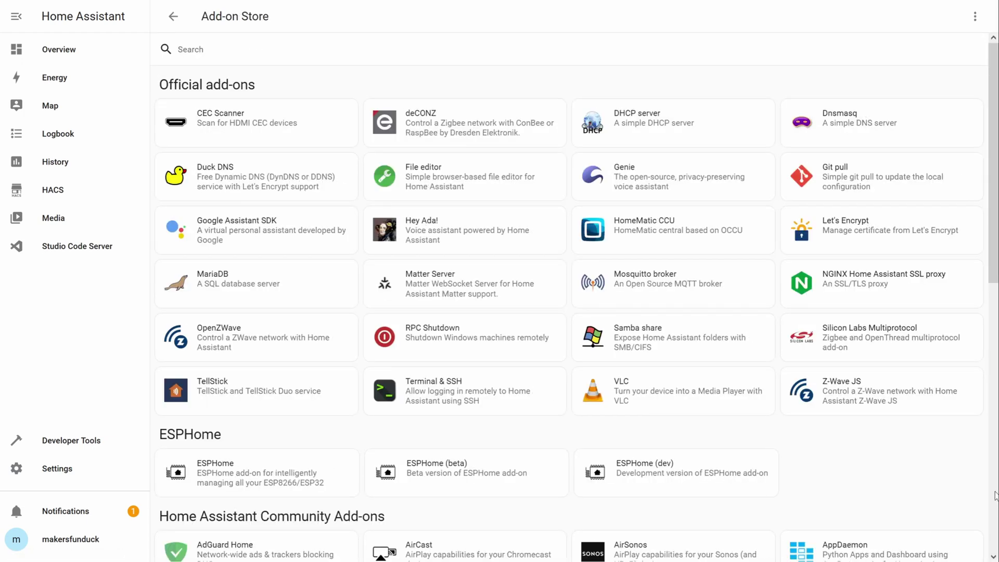
scroll(934, 450, "down", 10)
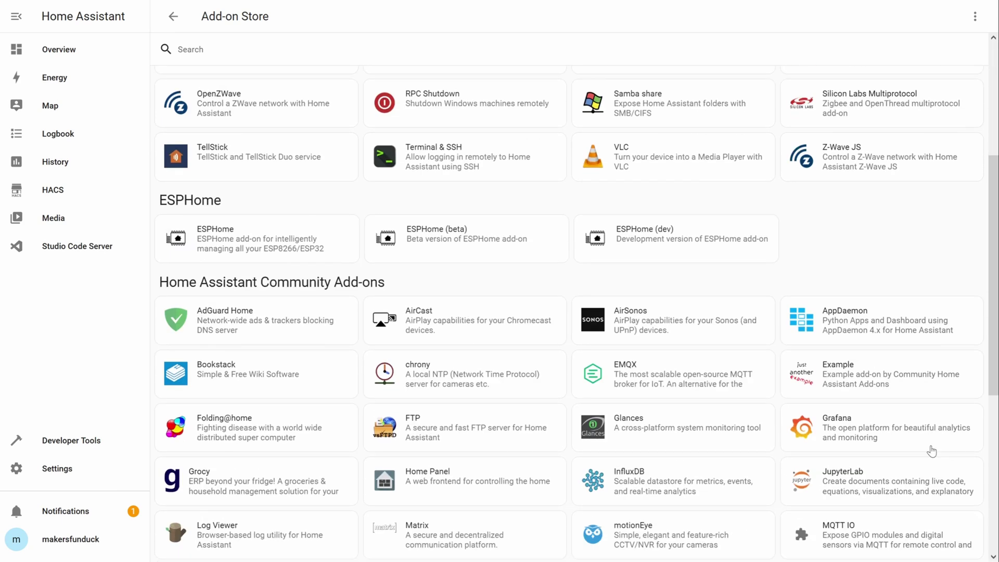
left_click(666, 284)
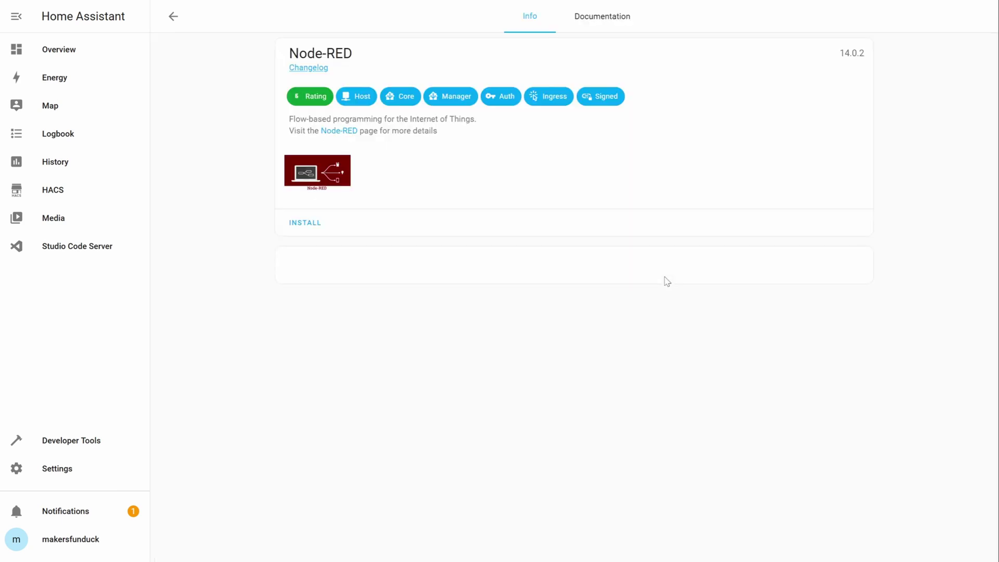
left_click(297, 223)
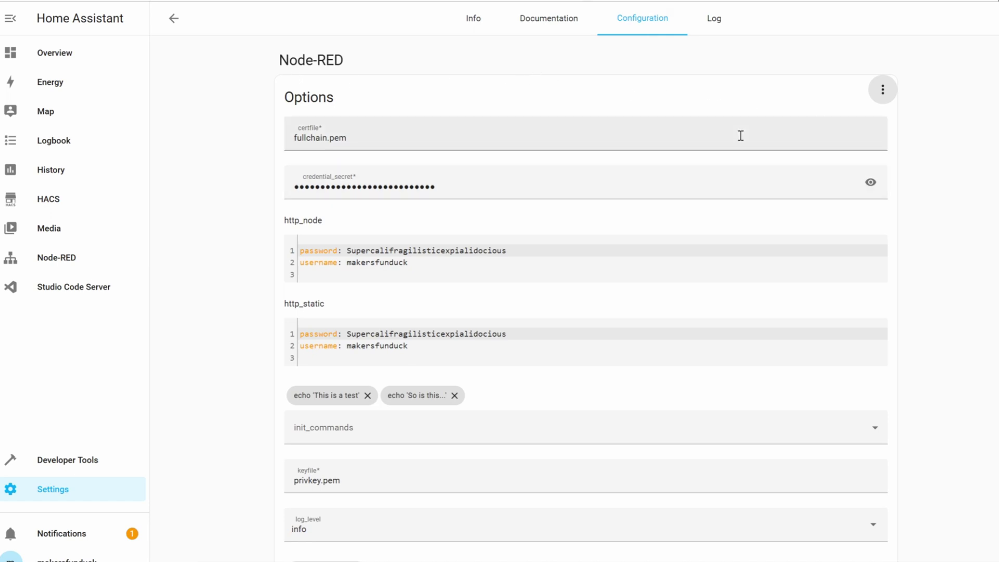
Switch the Node-RED options to YAML, save them, and select the ssl value false
left_click(883, 89)
left_click(902, 126)
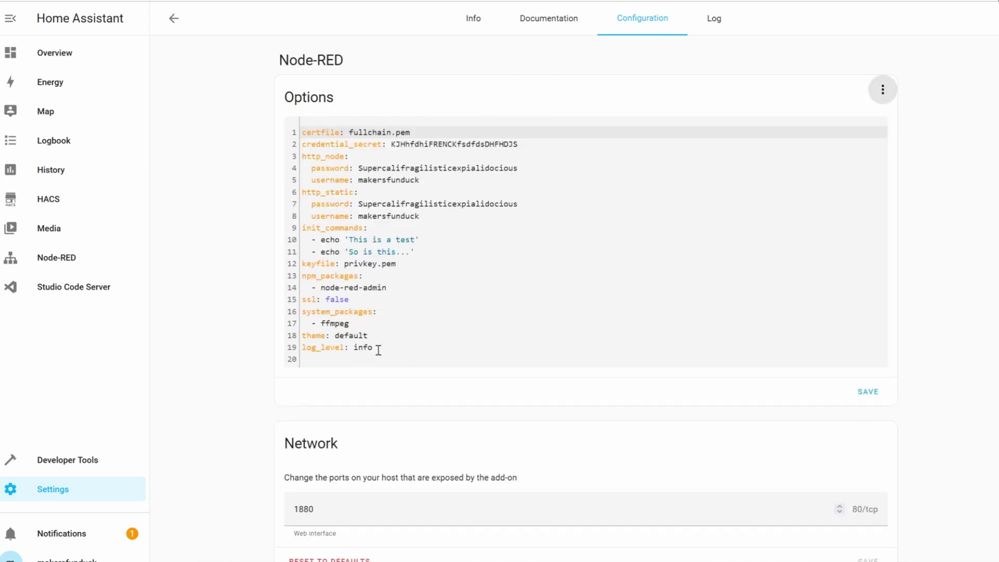
left_click_drag(378, 350, 303, 133)
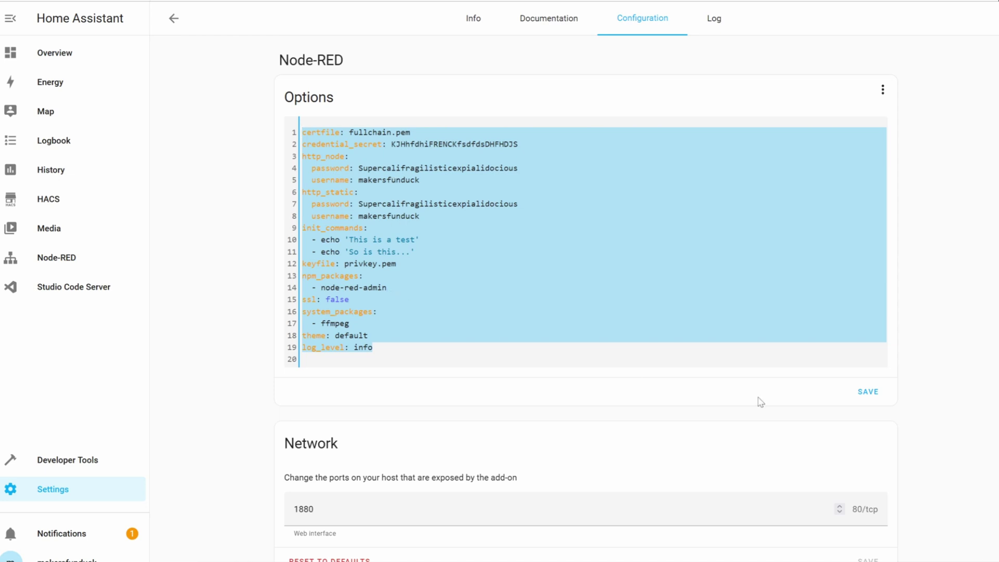
left_click(872, 399)
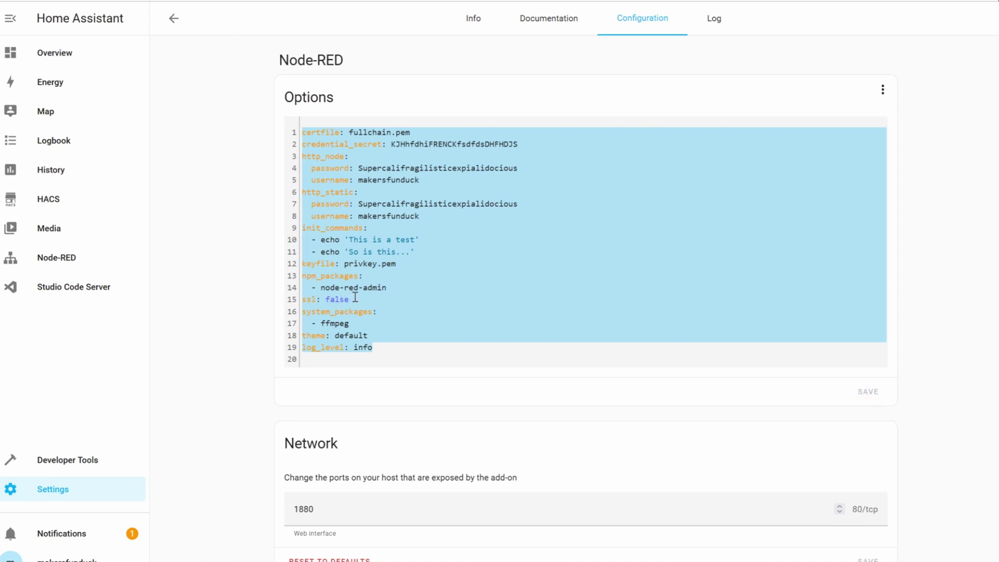
double_click(338, 299)
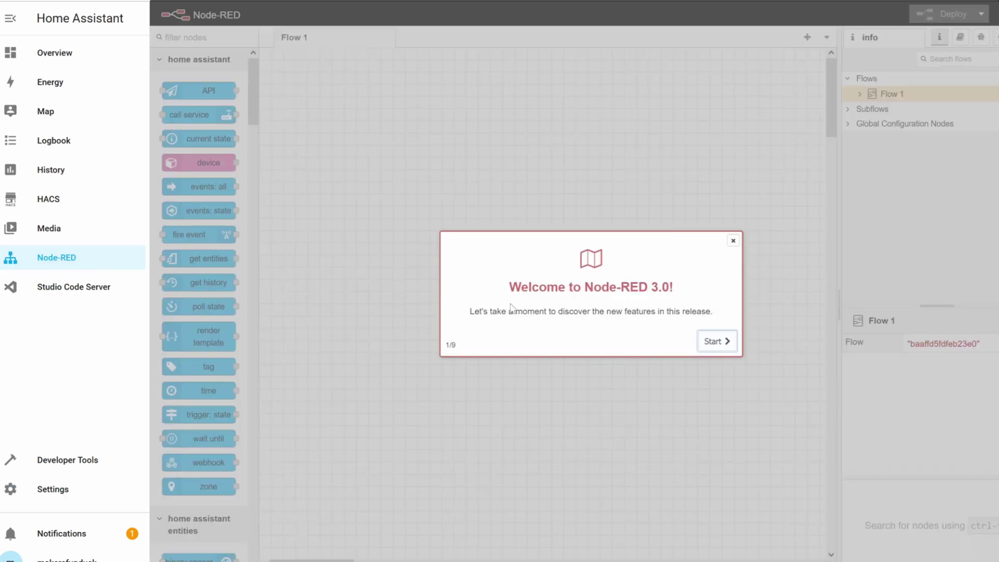
Step through every page of the Node-RED 3.0 welcome tour and close it
left_click(713, 342)
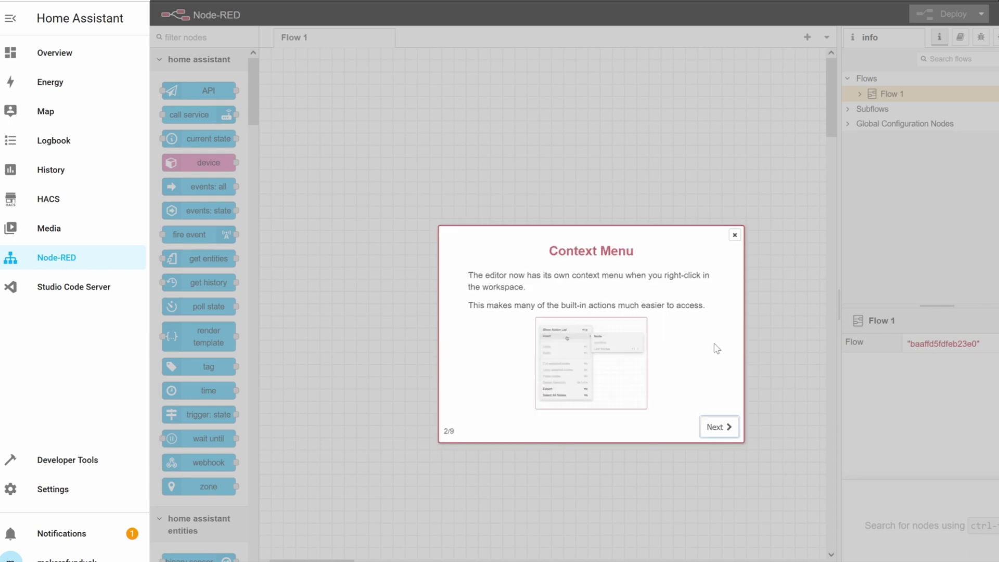
left_click(721, 429)
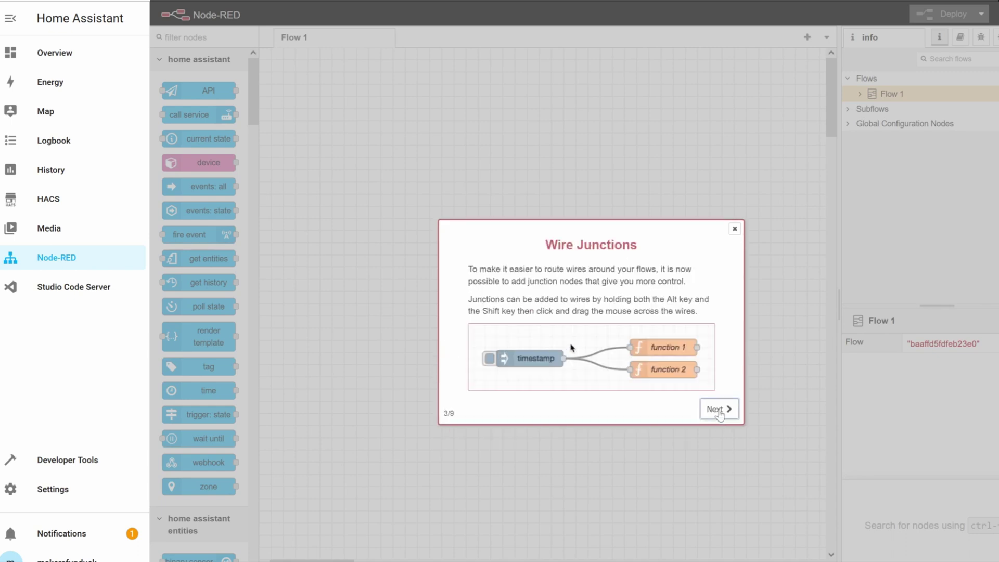
left_click(718, 410)
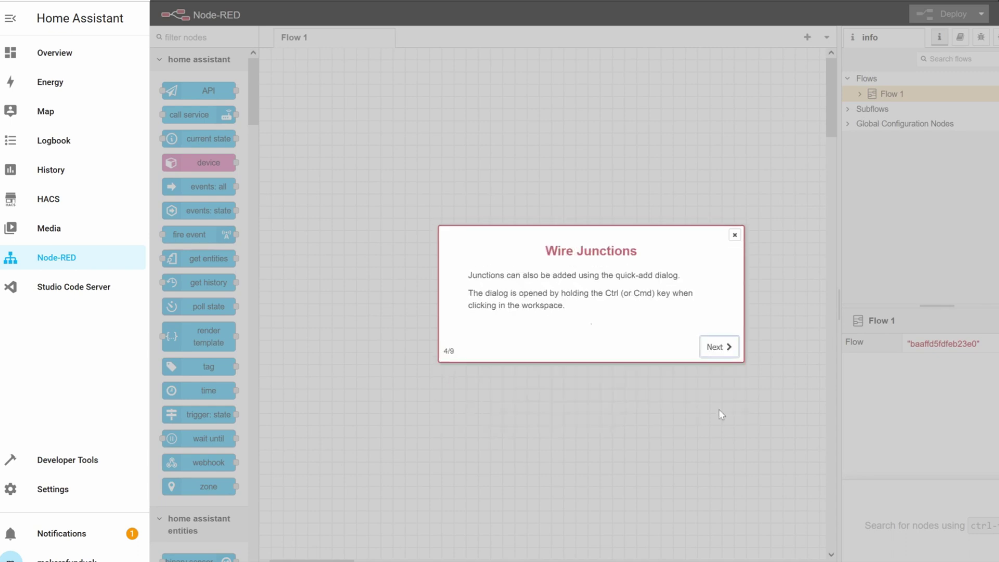
left_click(716, 347)
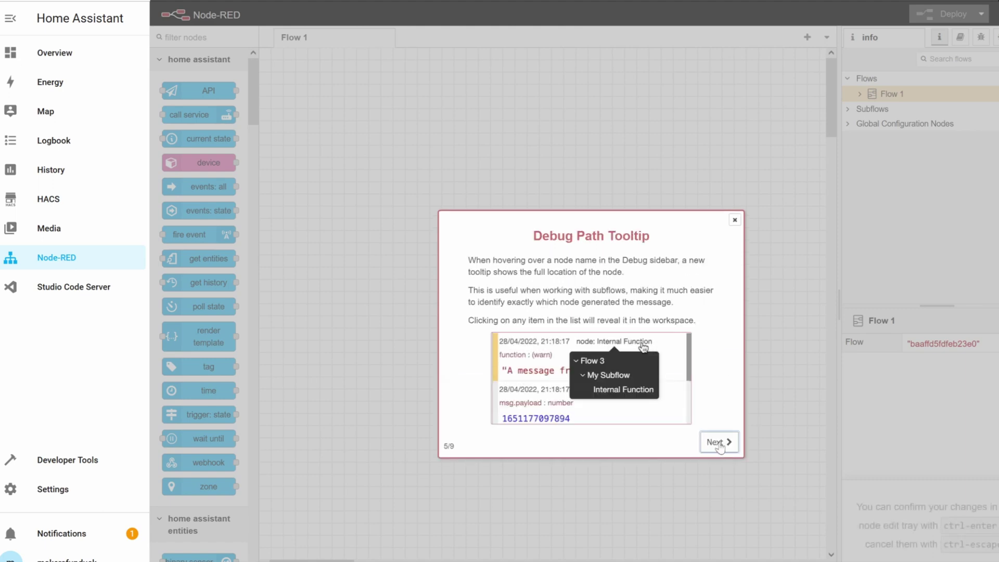
left_click(719, 441)
left_click(719, 422)
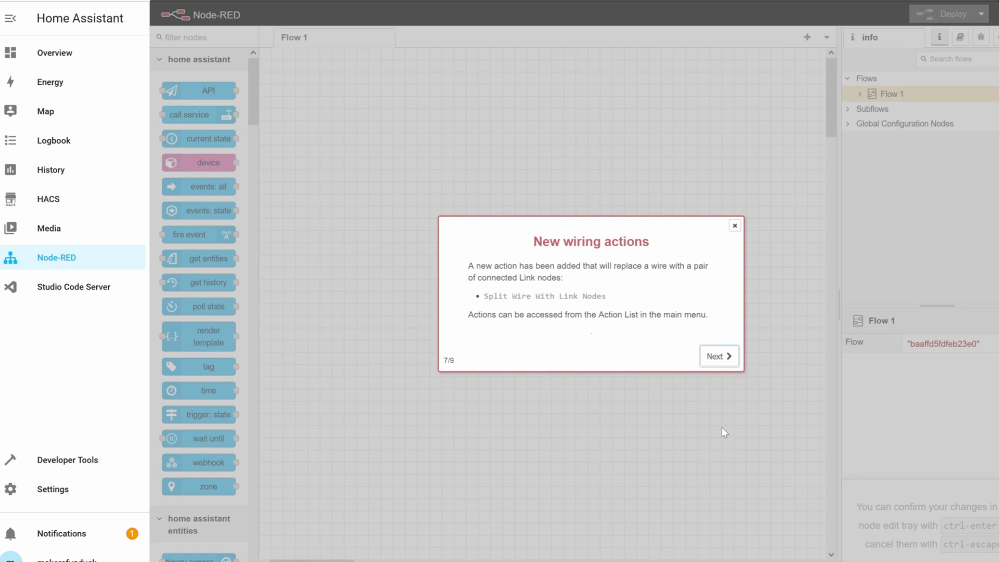
left_click(720, 356)
left_click(722, 373)
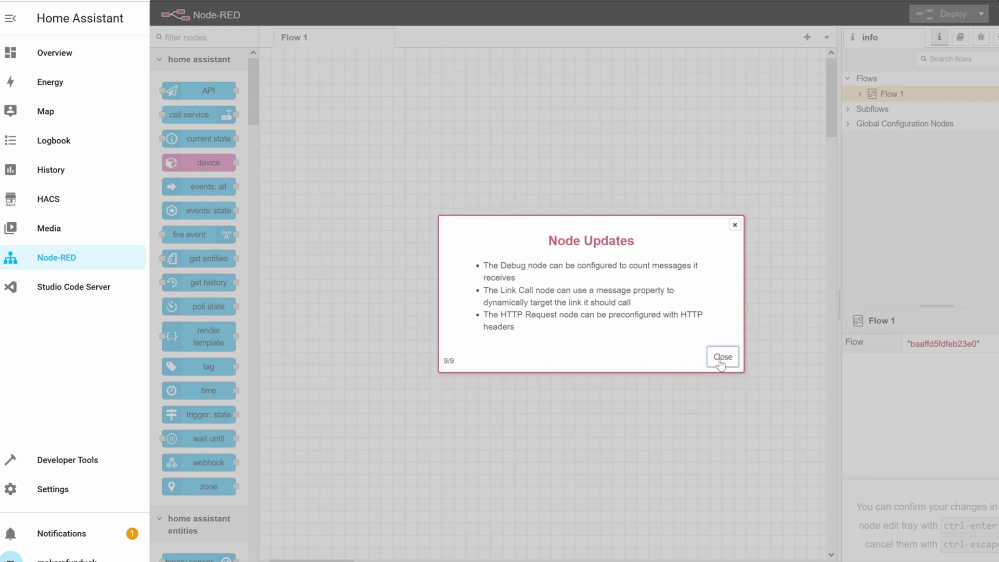
left_click(721, 357)
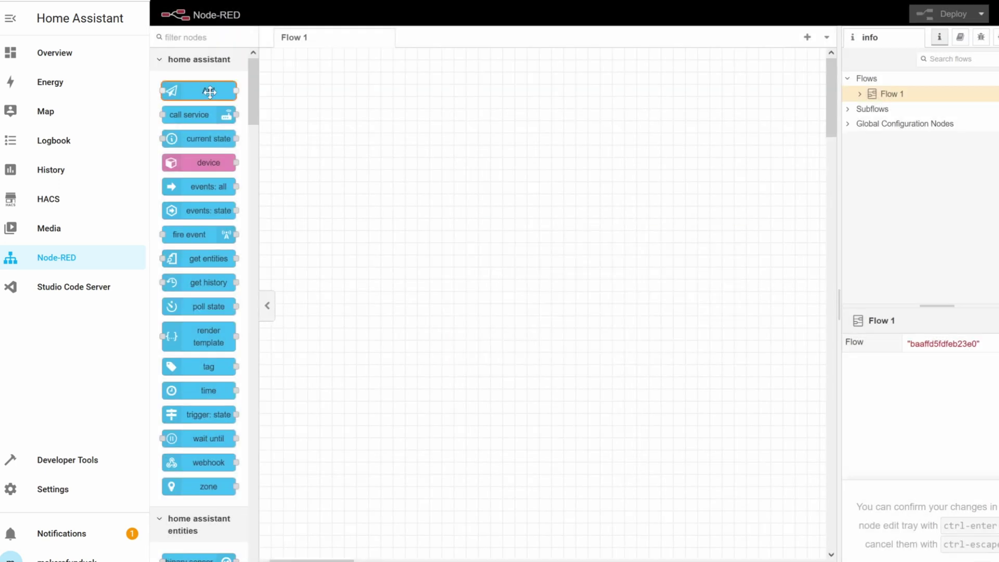
Place API, call service, device and events: state nodes, wiring device trigger into state_changed
left_click_drag(204, 91, 333, 109)
left_click_drag(215, 116, 339, 170)
left_click_drag(216, 163, 384, 218)
left_click_drag(223, 211, 575, 216)
left_click_drag(414, 218, 474, 225)
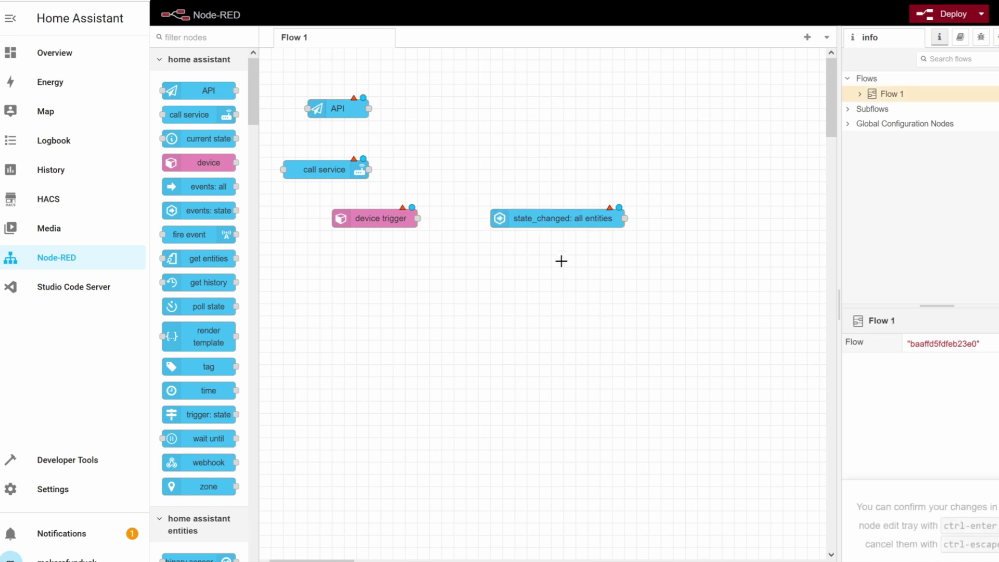
left_click_drag(562, 217, 402, 255)
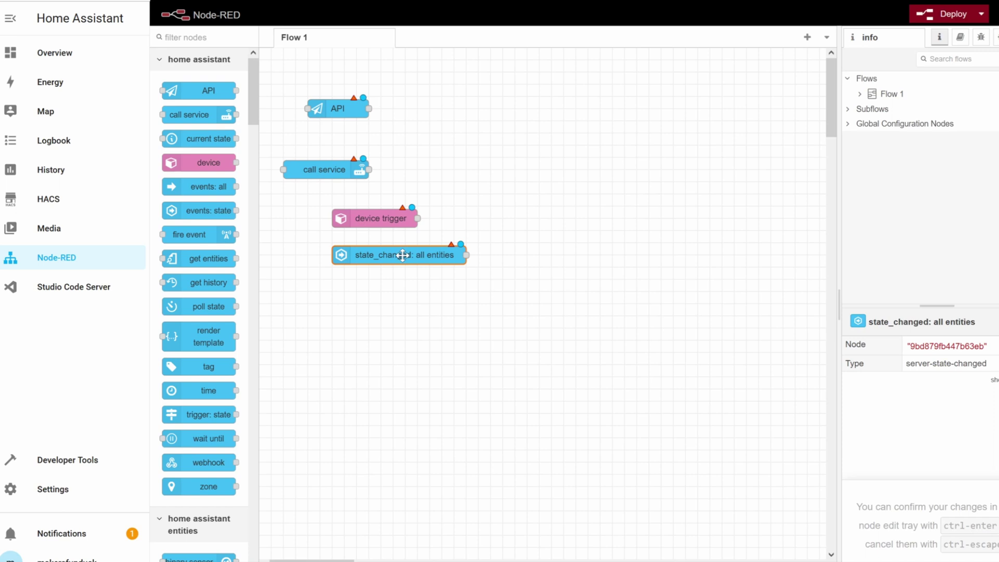
Add a sensor node beside call service and wire call service into it
scroll(188, 288, "down", 6)
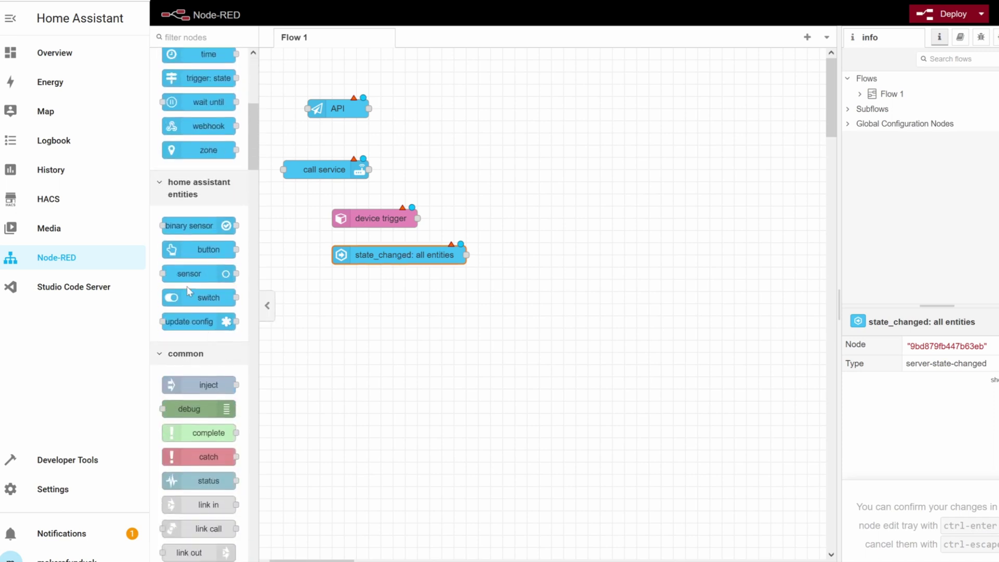
left_click_drag(183, 274, 464, 169)
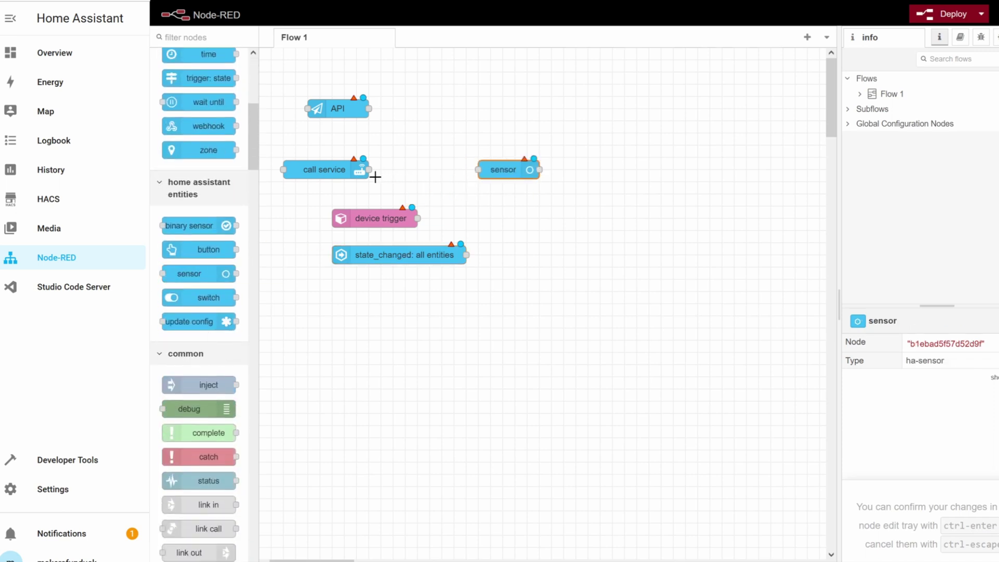
left_click_drag(368, 171, 476, 167)
mouse_move(187, 410)
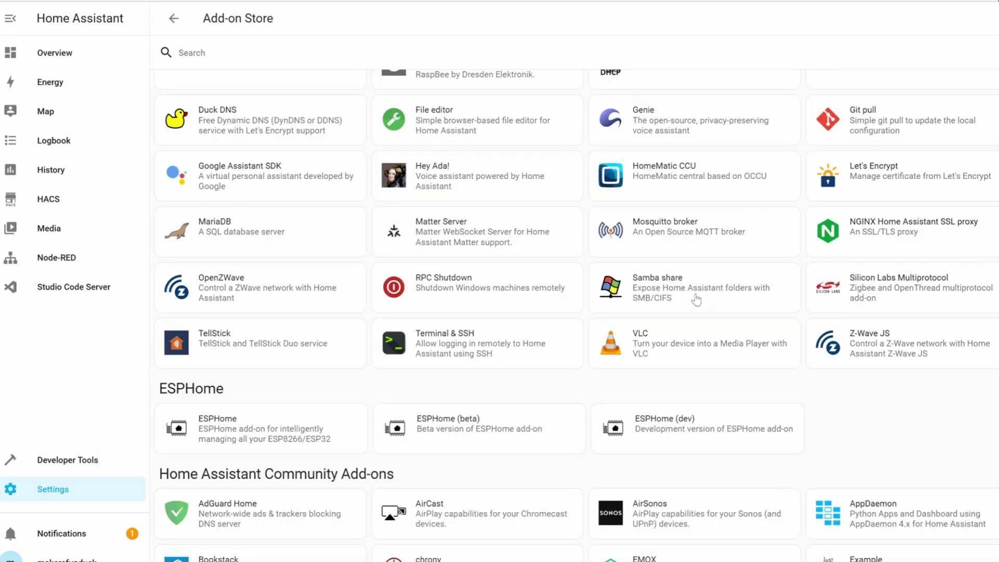
Install Samba share, save its options, enable Start on boot and Watchdog, and start it
left_click(678, 294)
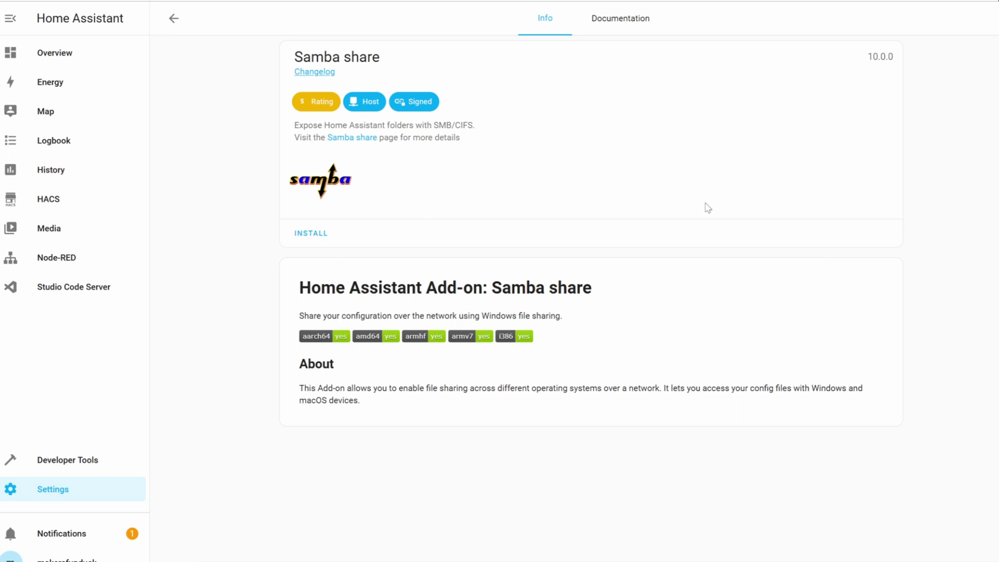
left_click(320, 235)
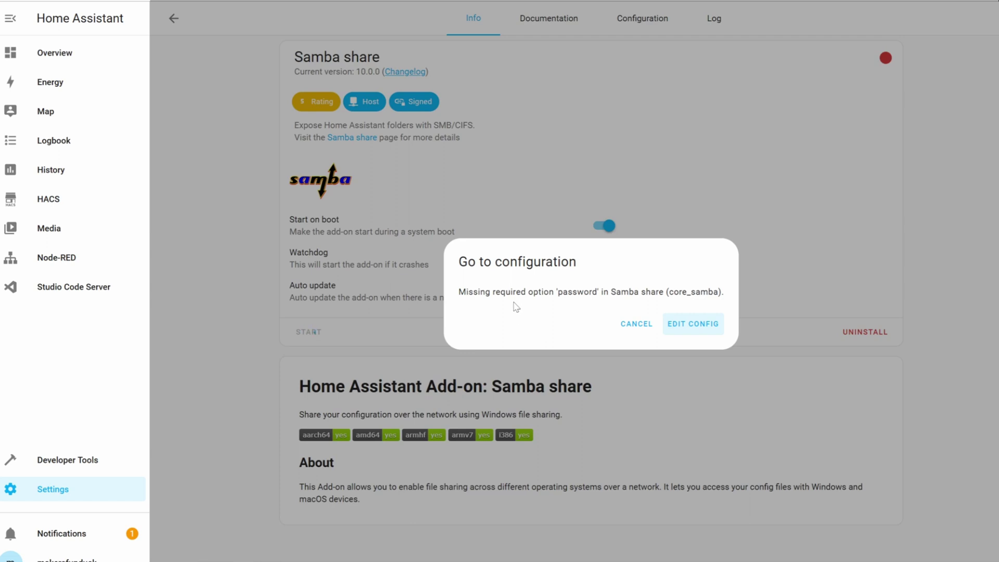
left_click(709, 327)
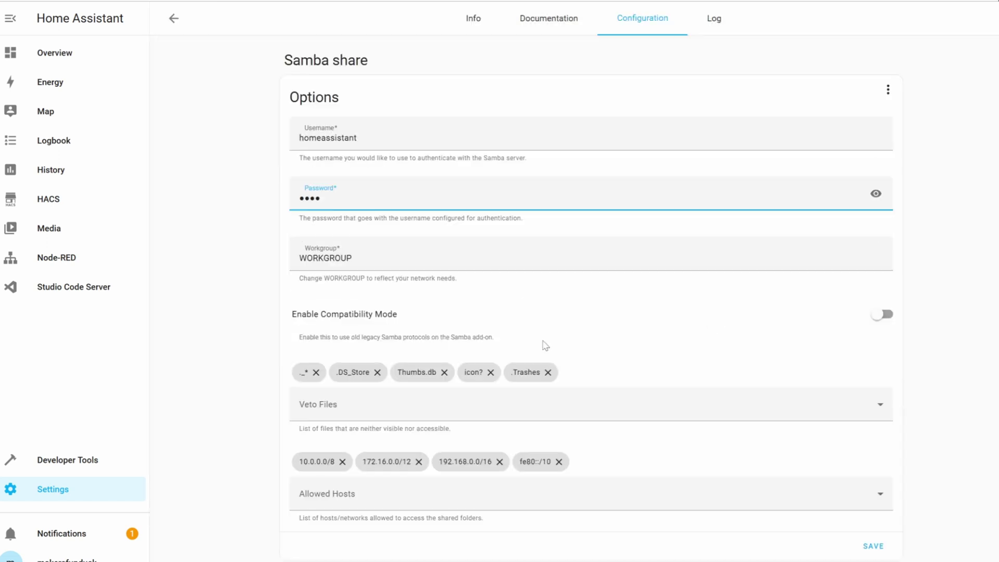
left_click(870, 547)
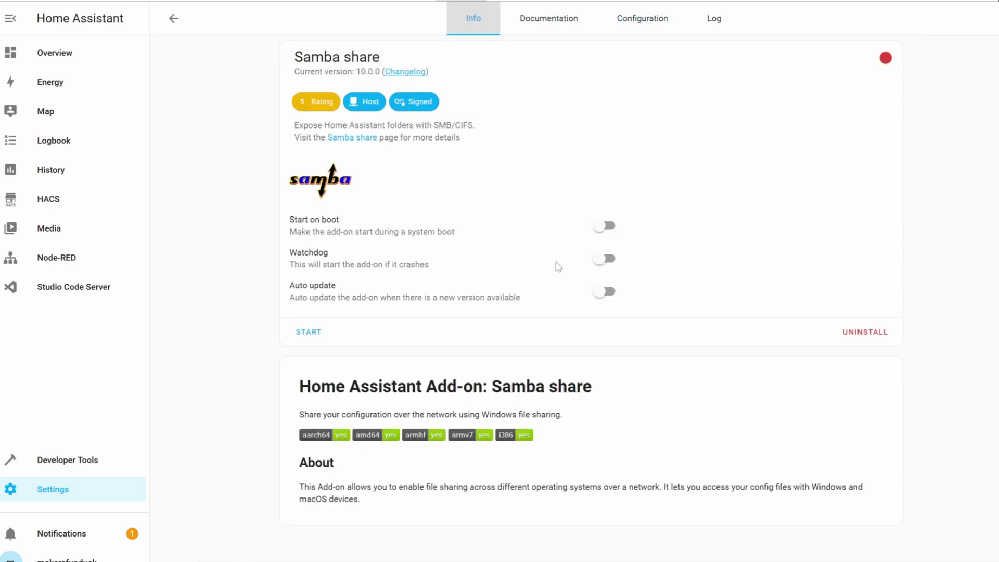
left_click(604, 226)
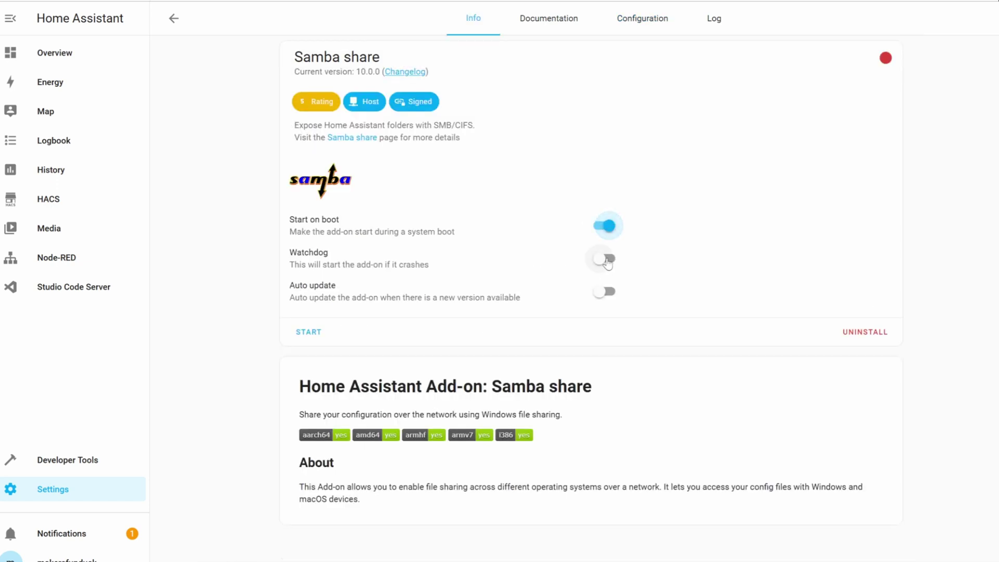
left_click(604, 259)
left_click(307, 333)
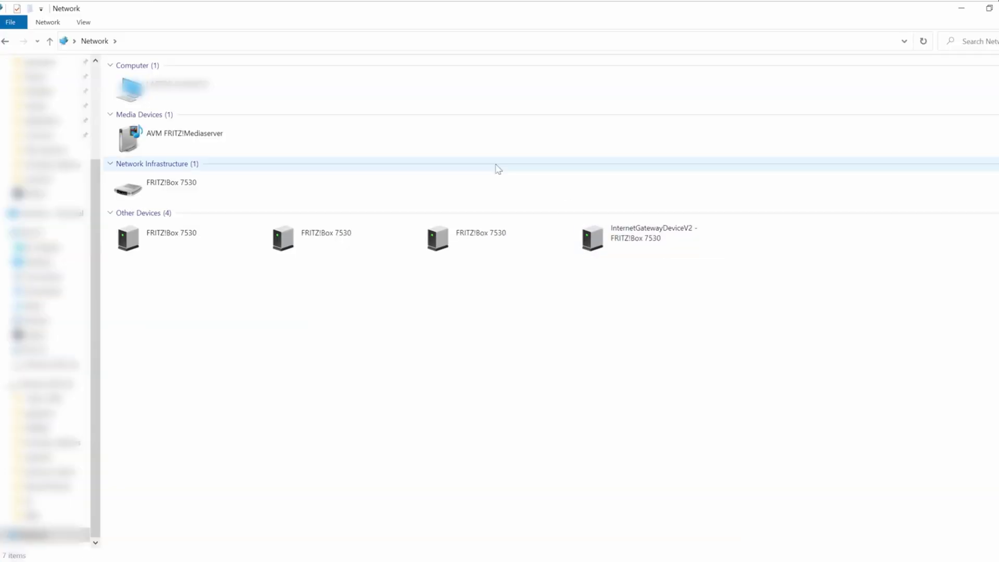
Open the network share \\192.168.178.84\ in File Explorer
left_click(163, 42)
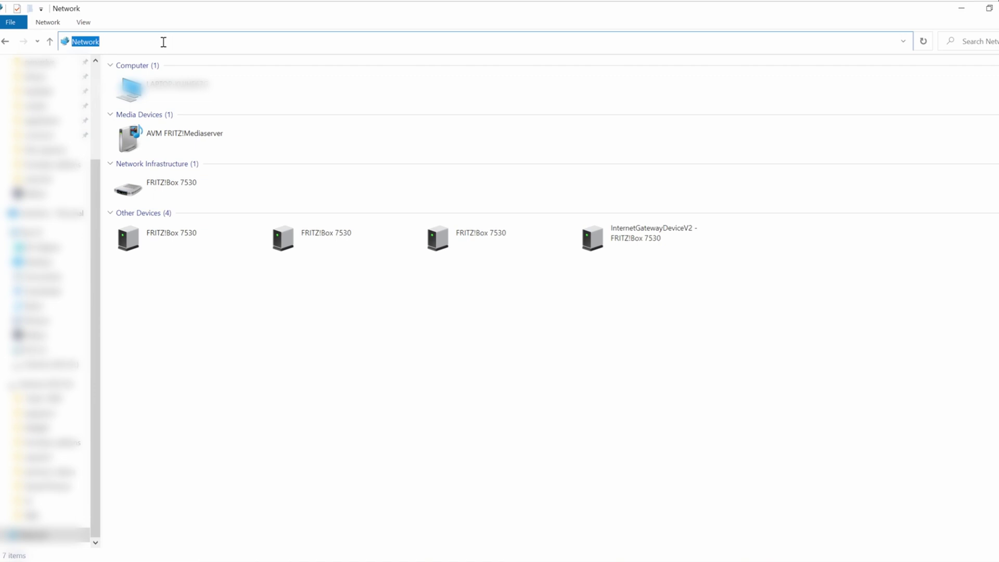
type("\\\\")
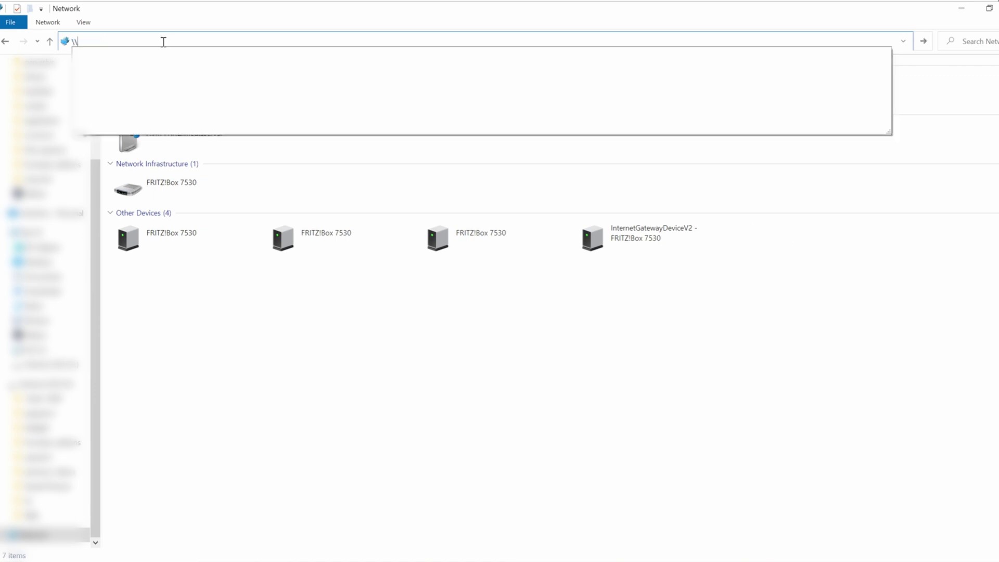
type("192.168.178.84\\")
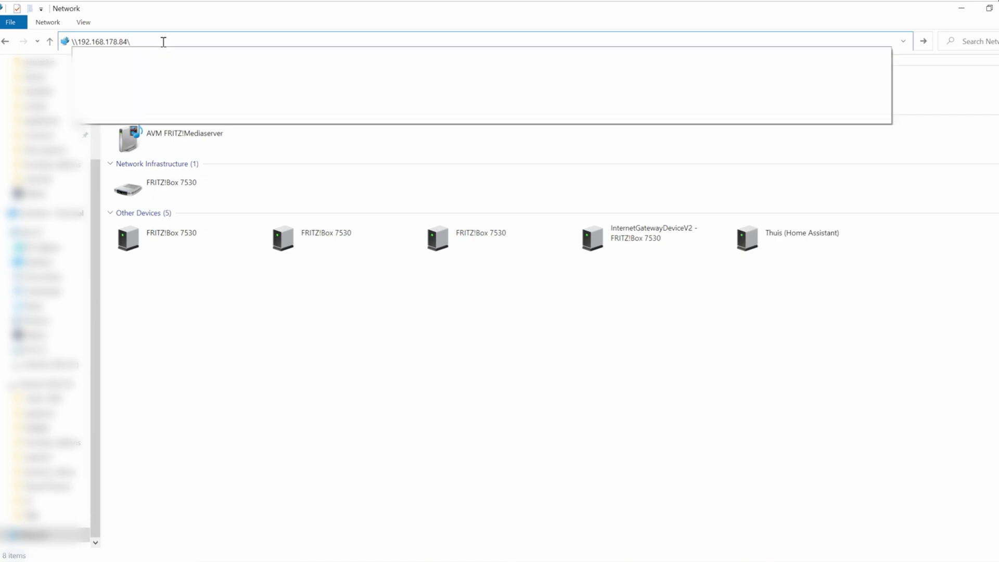
key("Return")
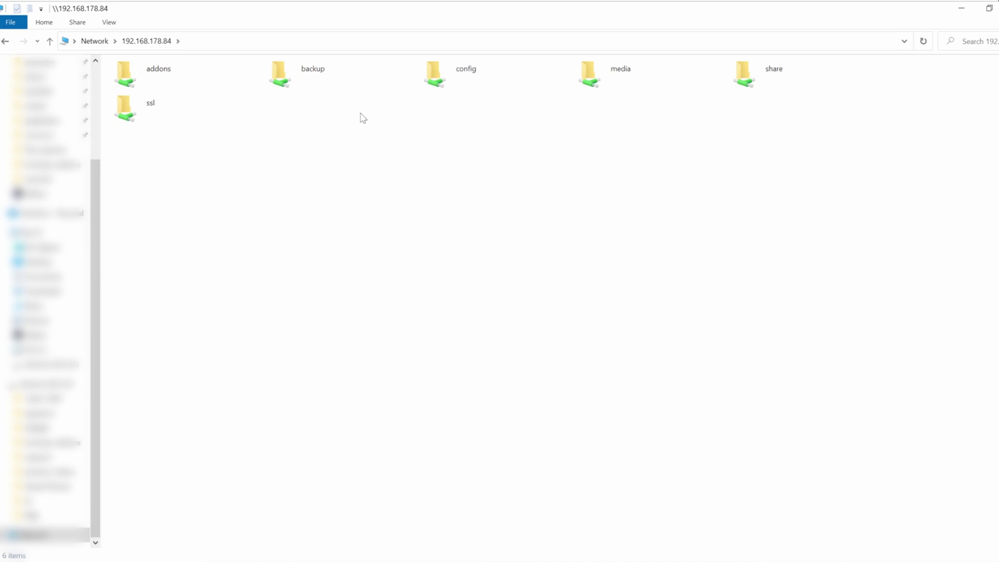
Go through the share's addons, backup, config, media, share and ssl folders
left_click(136, 81)
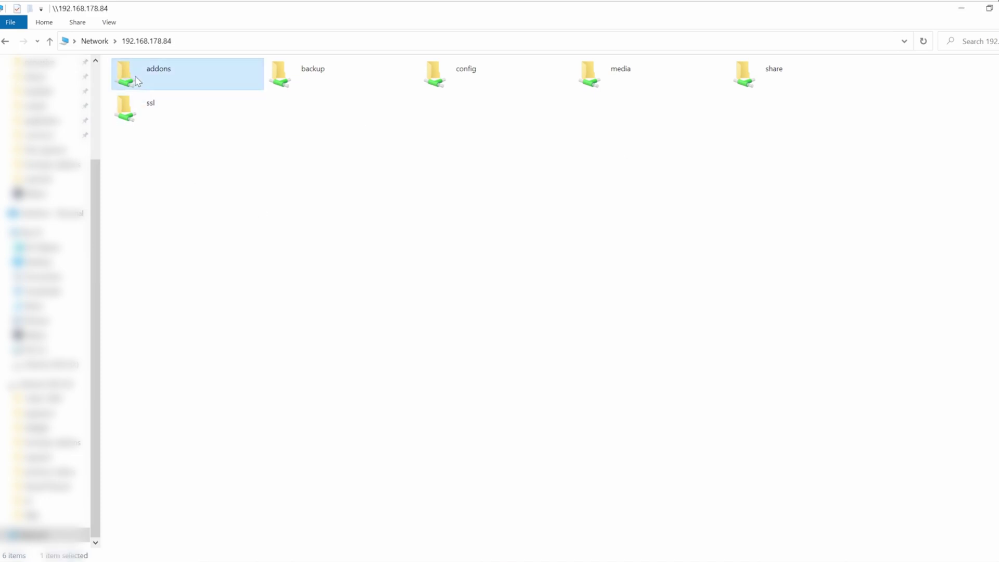
left_click(305, 85)
left_click(457, 75)
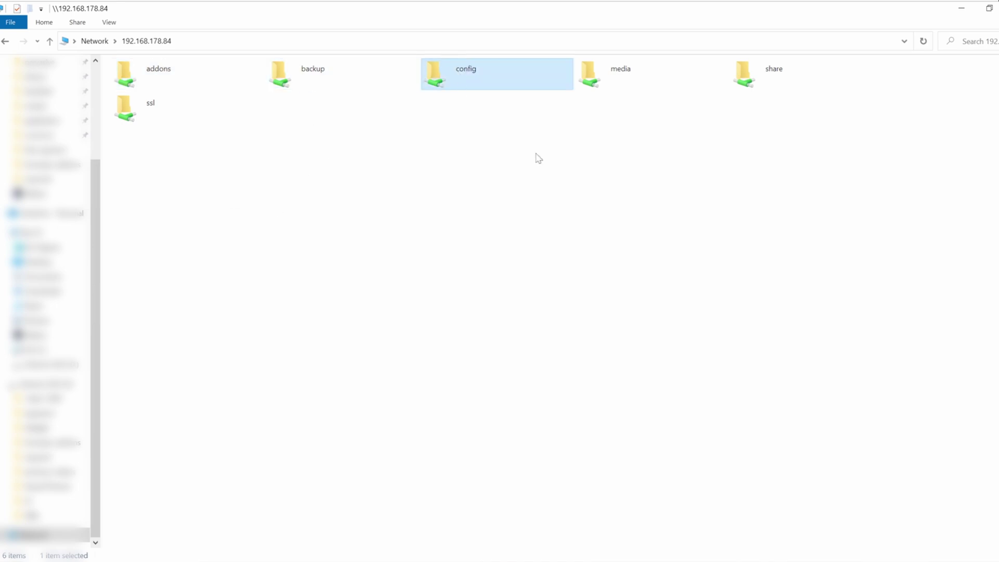
left_click(613, 83)
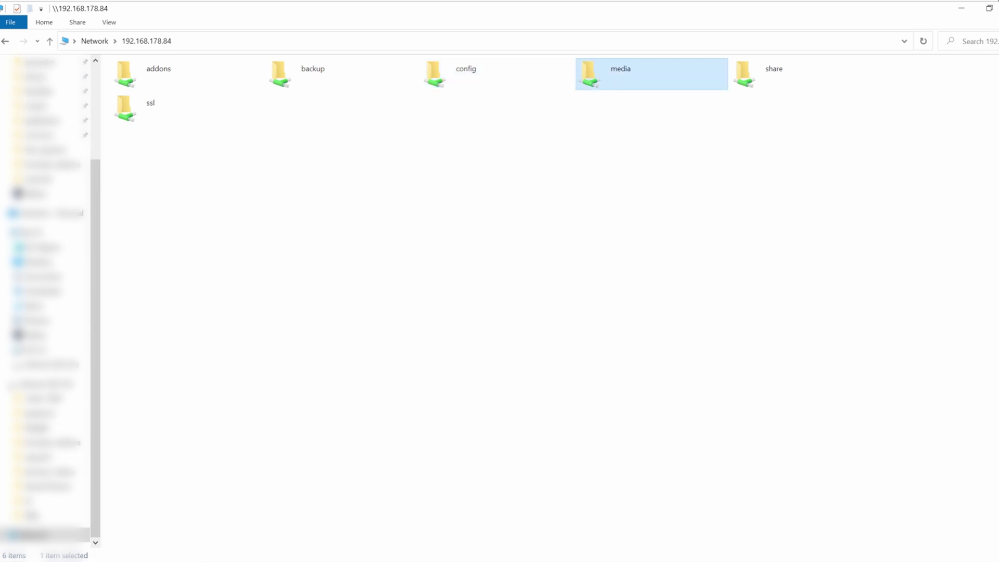
left_click(781, 81)
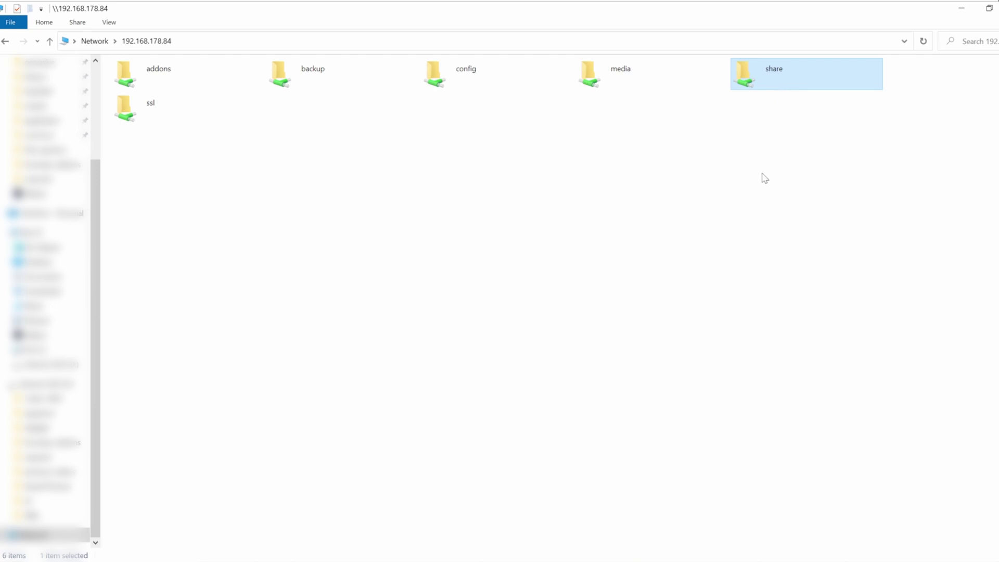
left_click(133, 112)
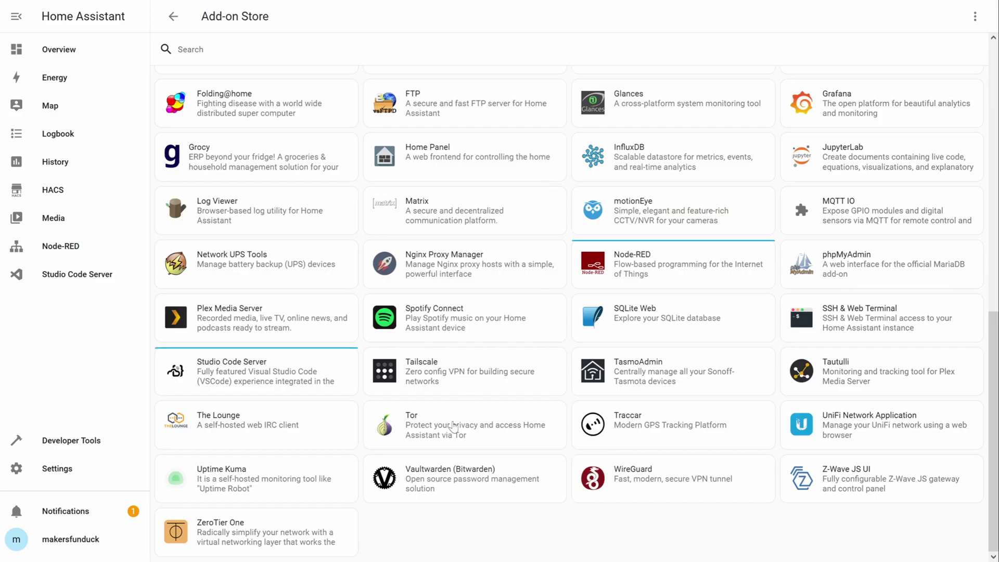
Install the Tor add-on from its store page and start it once installation finishes
left_click(452, 424)
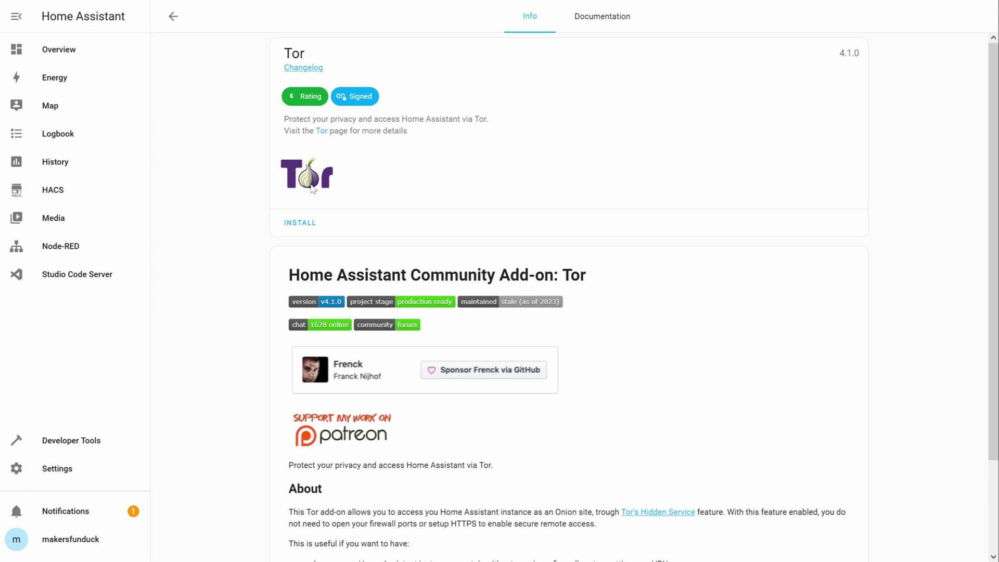
scroll(331, 200, "down", 1)
left_click(303, 165)
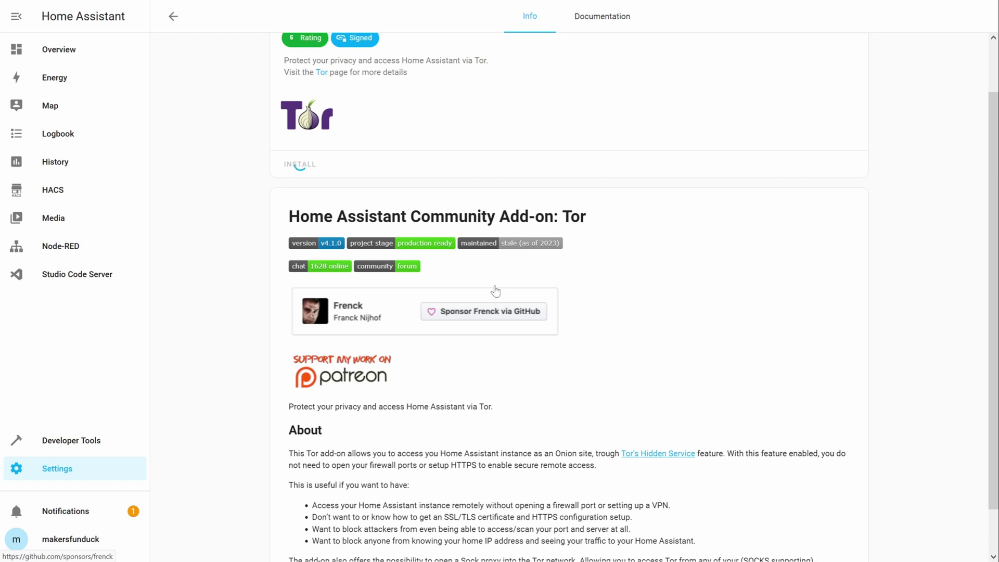
left_click(298, 258)
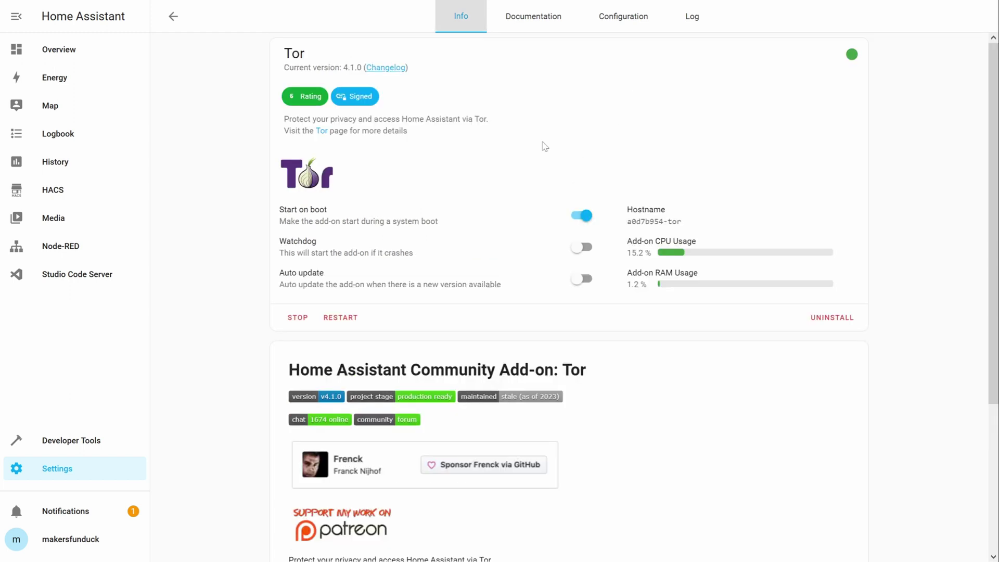
Select the onion address in Tor's log, then return to the Add-on Store
left_click(692, 18)
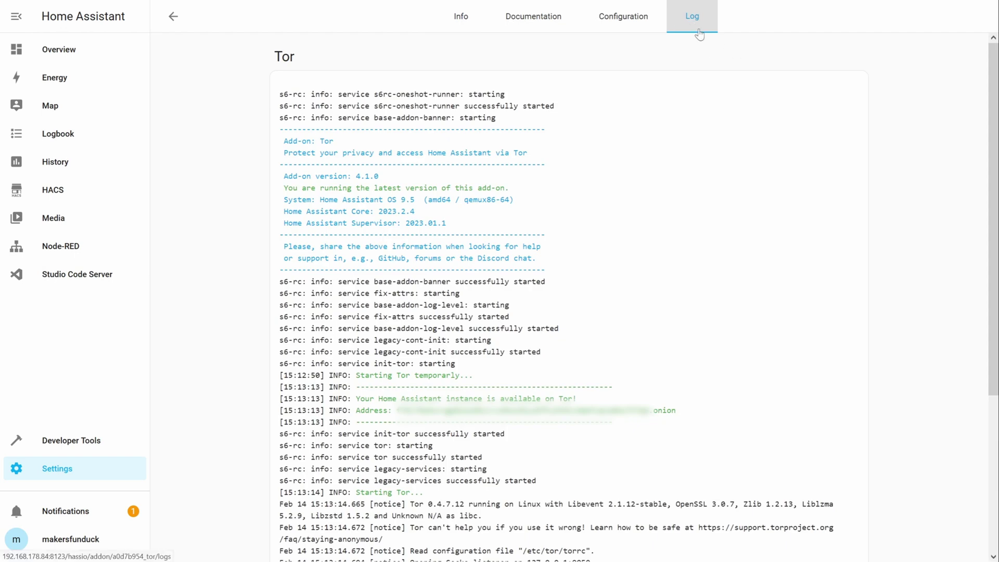
left_click_drag(681, 412, 396, 410)
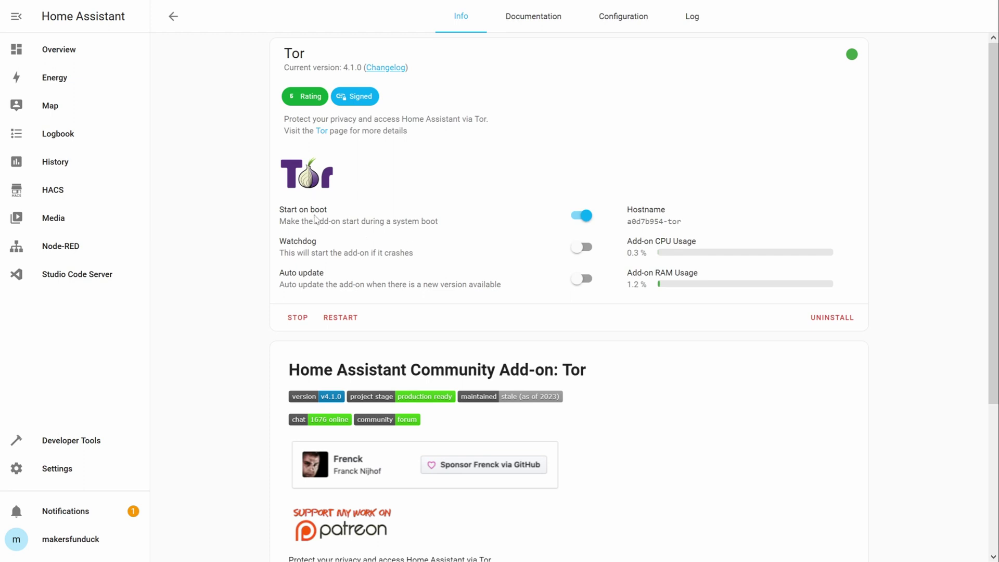
key("alt+Left")
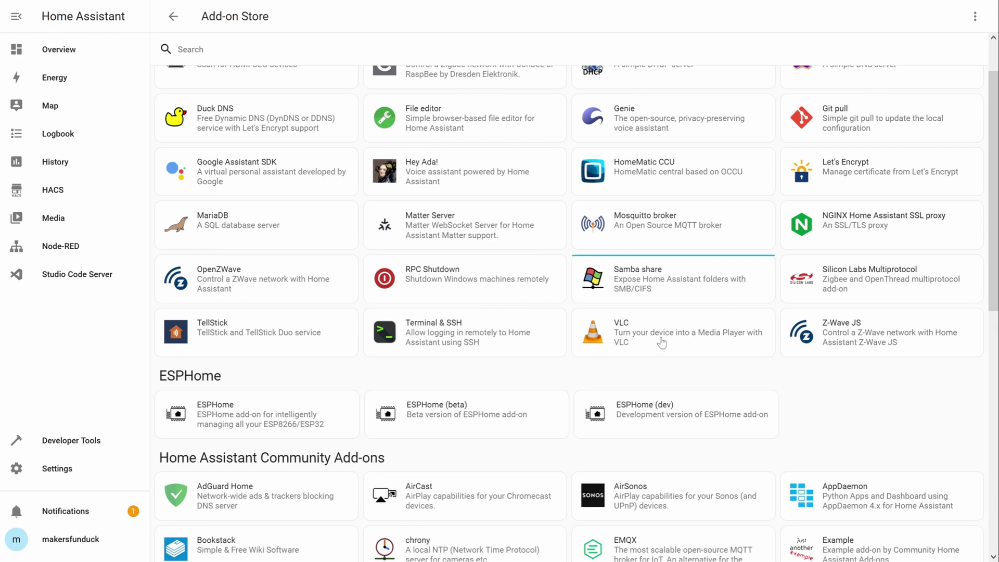
Scroll the Add-on Store to locate the Grafana community add-on
scroll(661, 342, "down", 2)
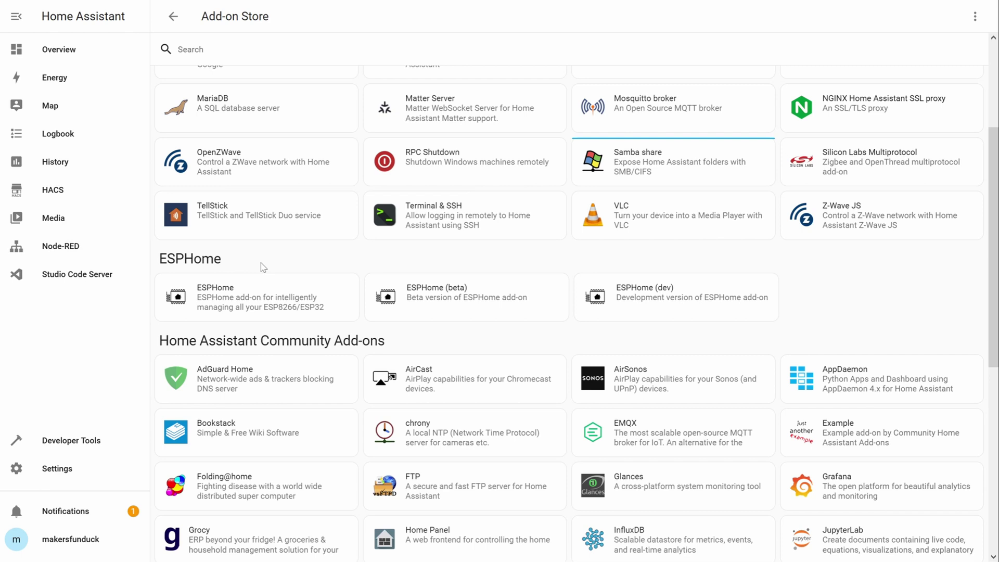
scroll(263, 267, "up", 2)
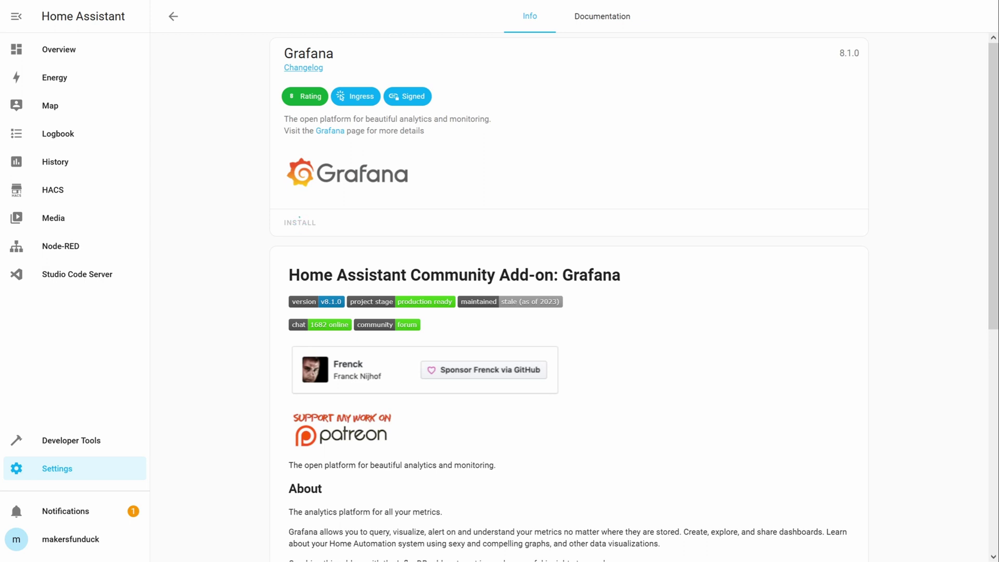
Scroll through Grafana's description and back to the top of its page
scroll(555, 275, "down", 5)
scroll(554, 274, "down", 4)
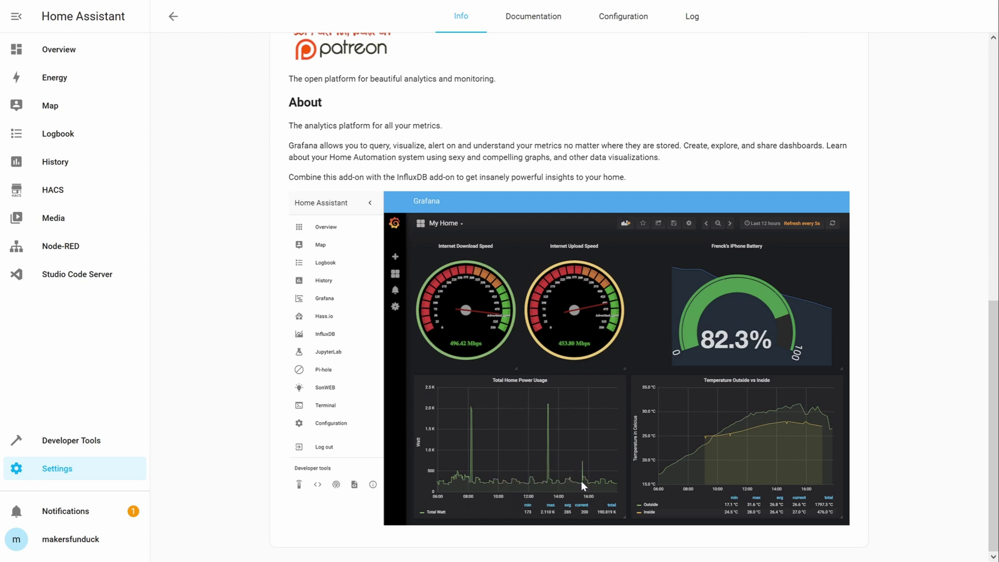
scroll(572, 365, "up", 10)
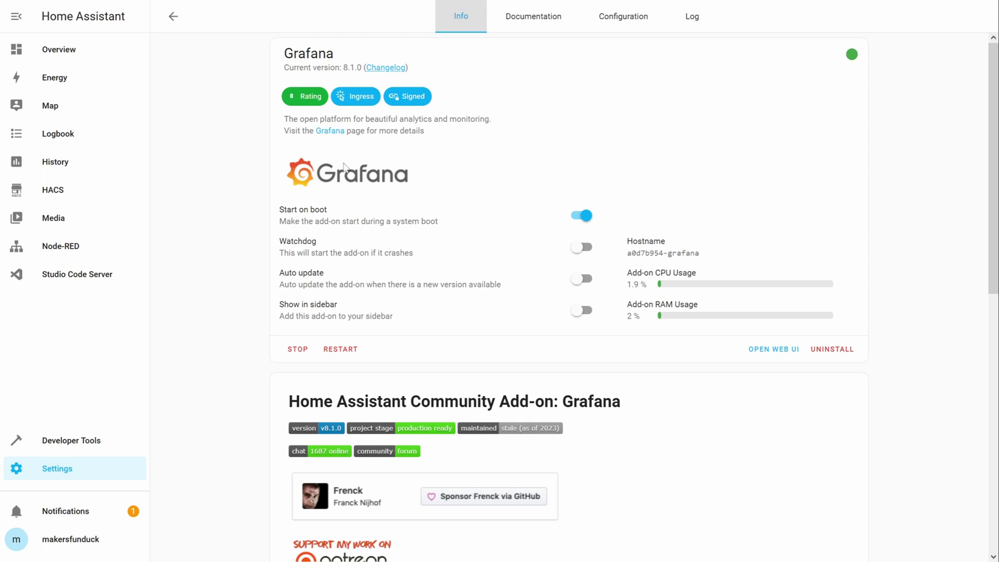
Change Grafana's ssl option from true to false in YAML and save it
left_click(617, 31)
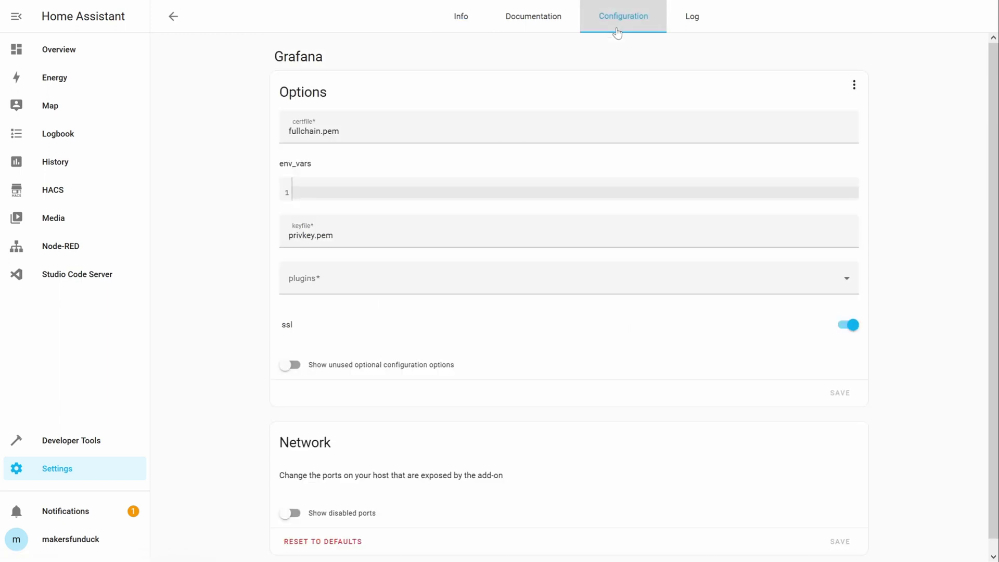
left_click(853, 85)
left_click(873, 118)
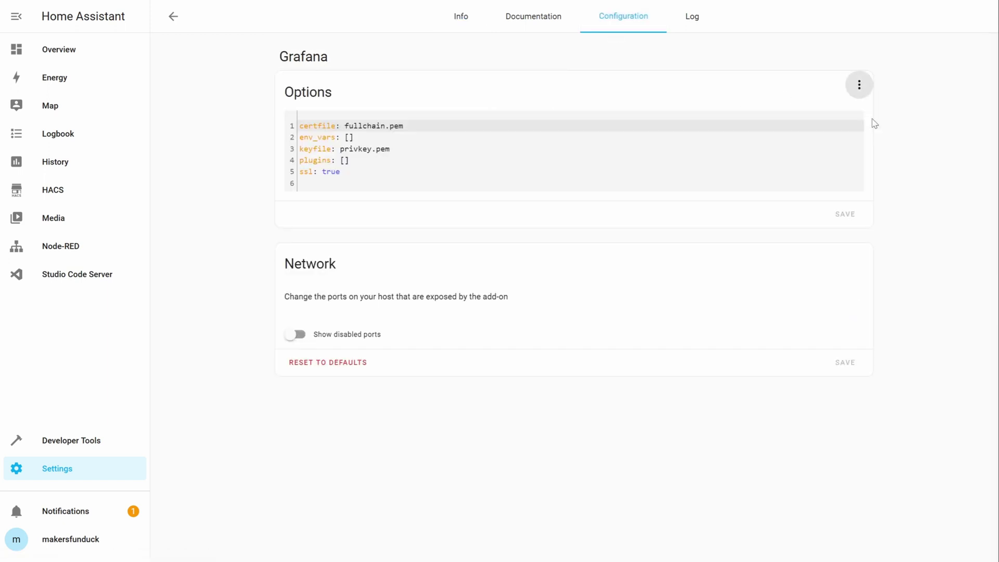
double_click(331, 172)
type("fa")
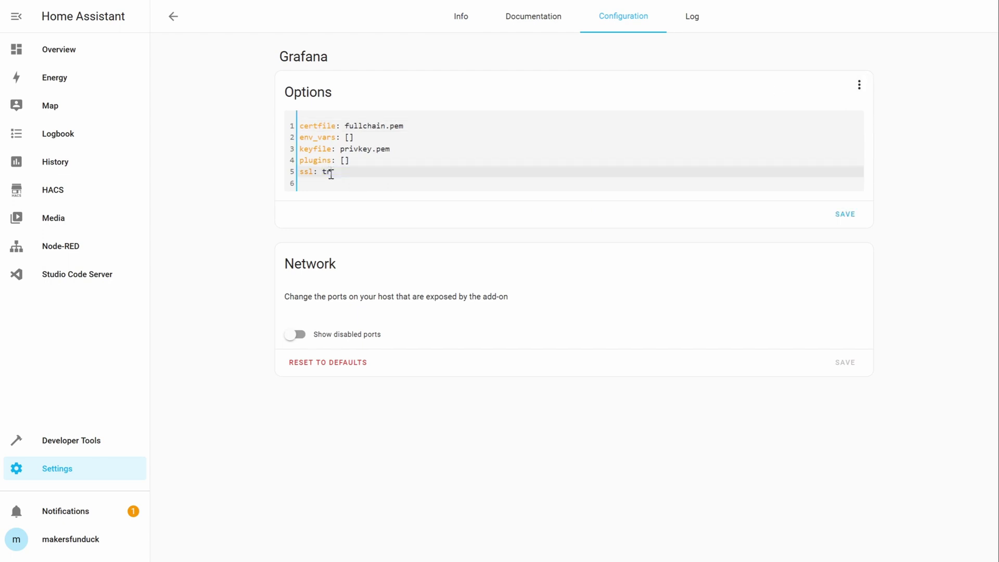
key("BackSpace")
key("BackSpace")
type("false")
left_click(830, 221)
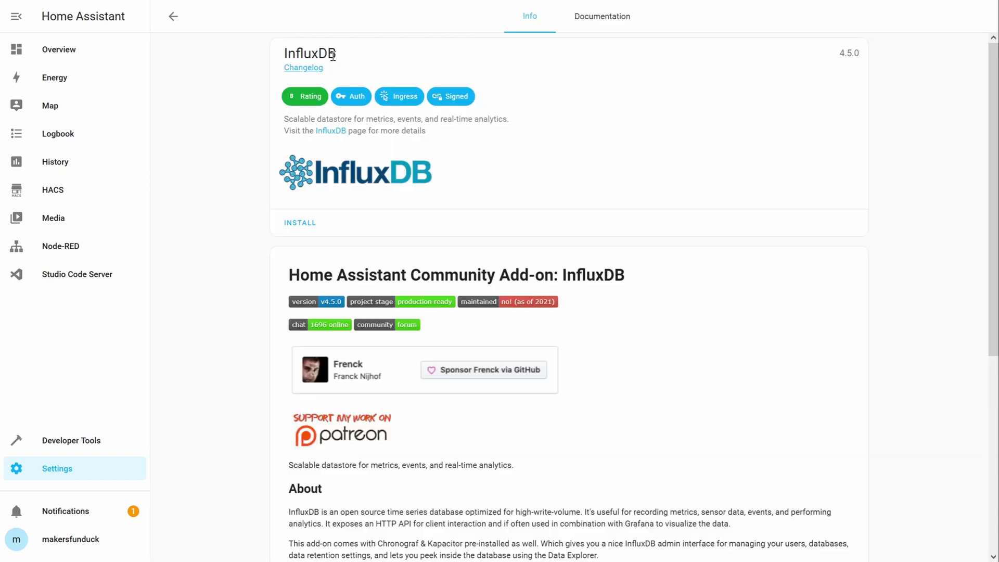
Install InfluxDB and switch its web interface to the Explore query page
left_click(312, 223)
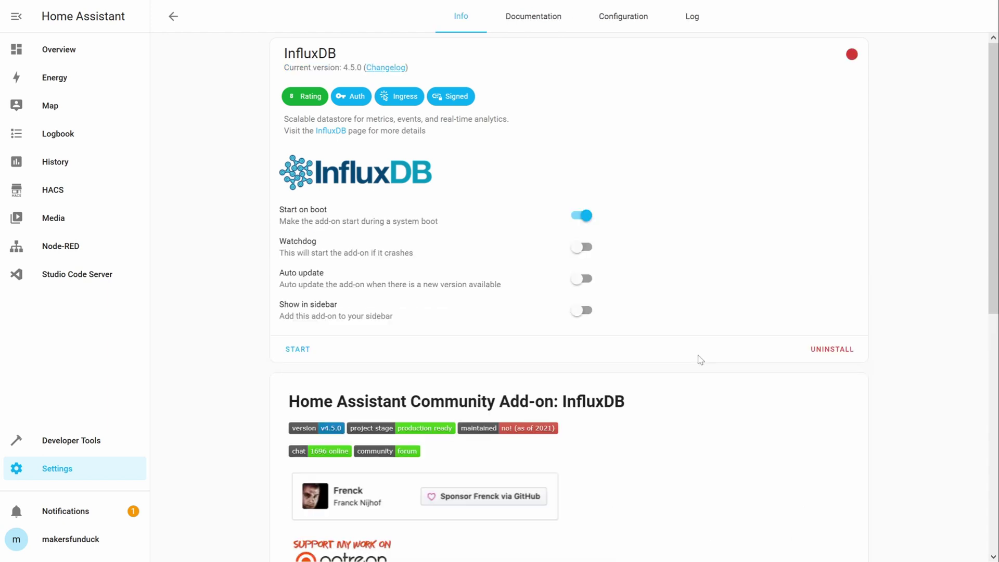
scroll(700, 360, "down", 2)
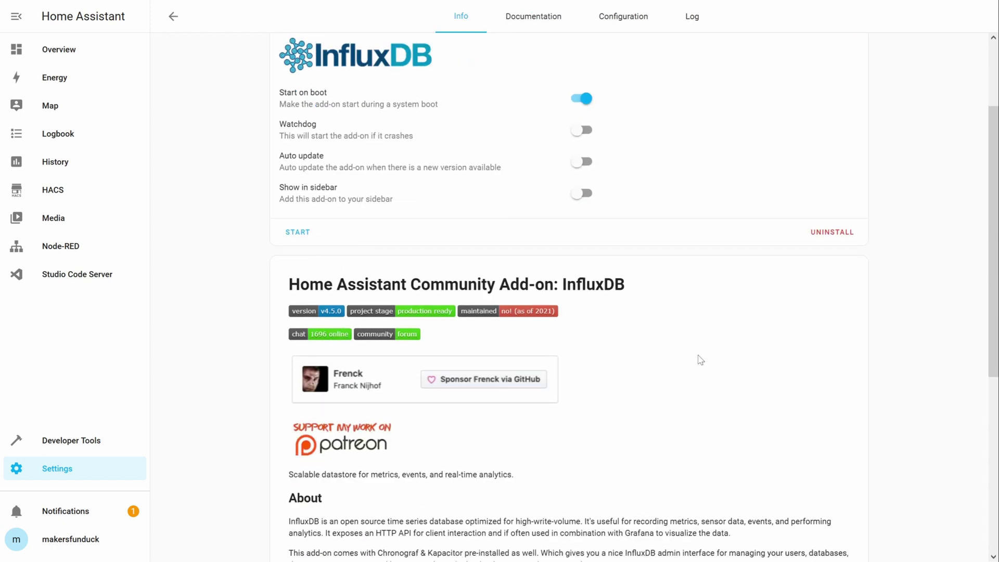
scroll(700, 360, "down", 5)
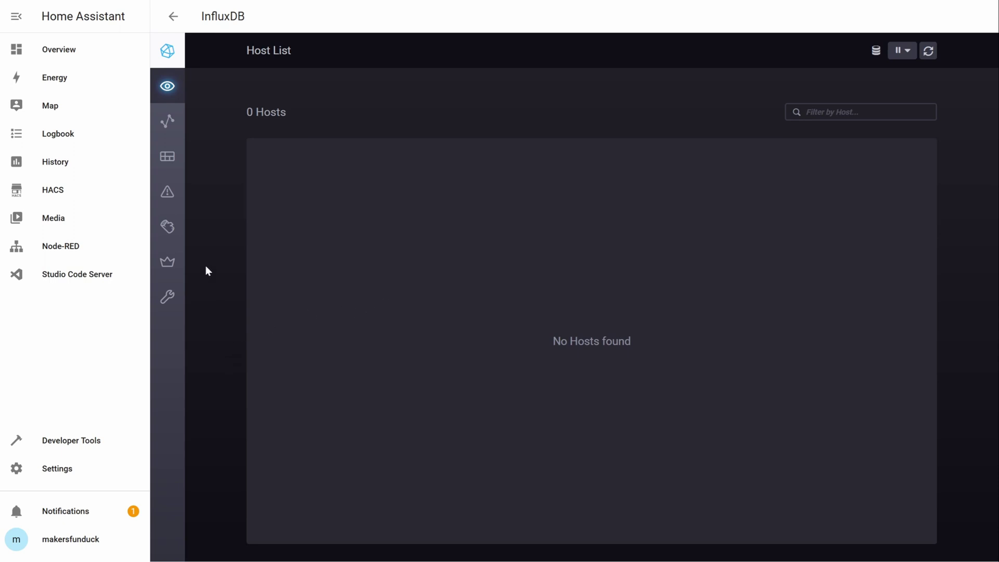
left_click(168, 123)
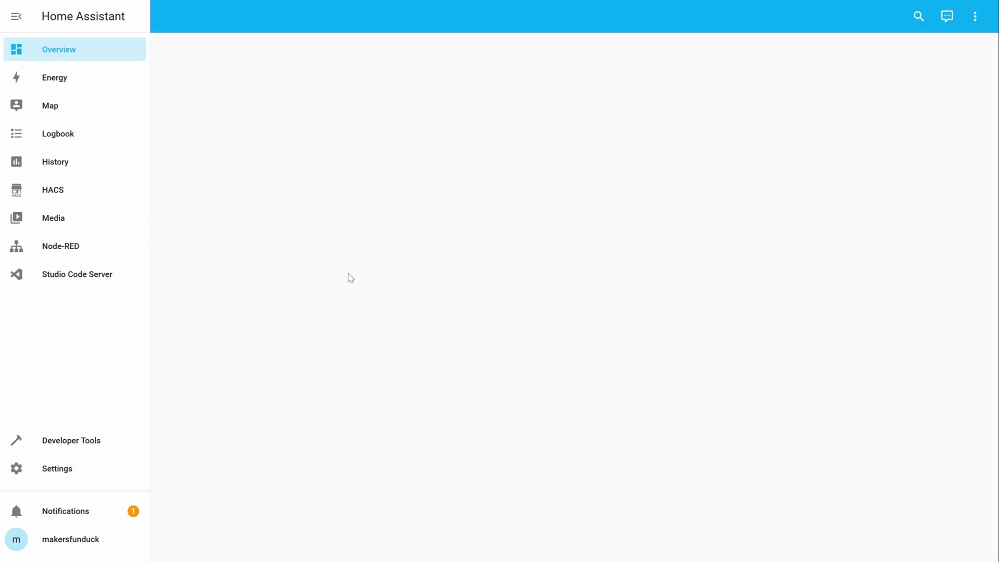
Navigate to Settings > Add-ons > Add-on Store
left_click(49, 472)
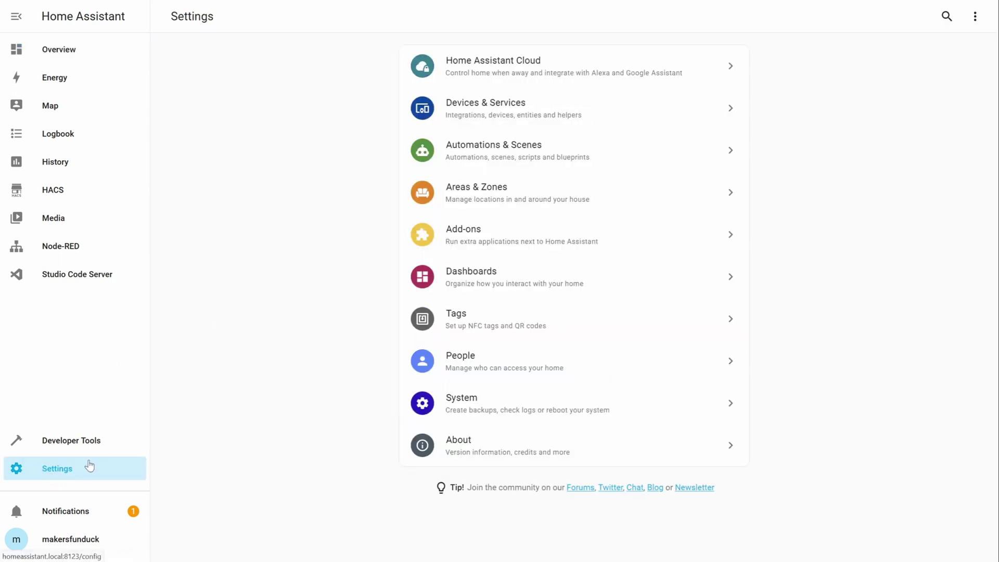
left_click(460, 237)
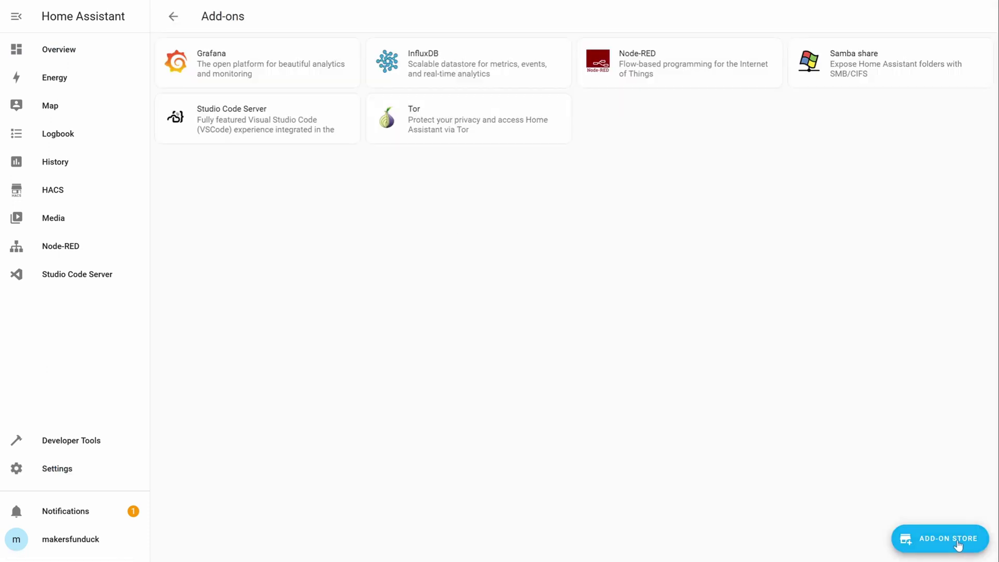
left_click(958, 546)
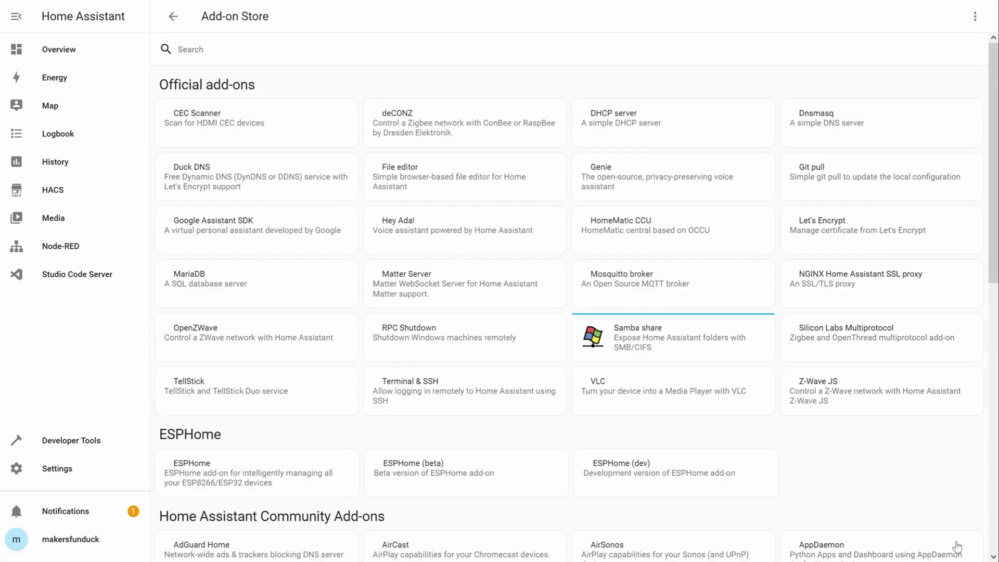
Add the Google Drive Backup GitHub repository URL under Repositories
left_click(976, 20)
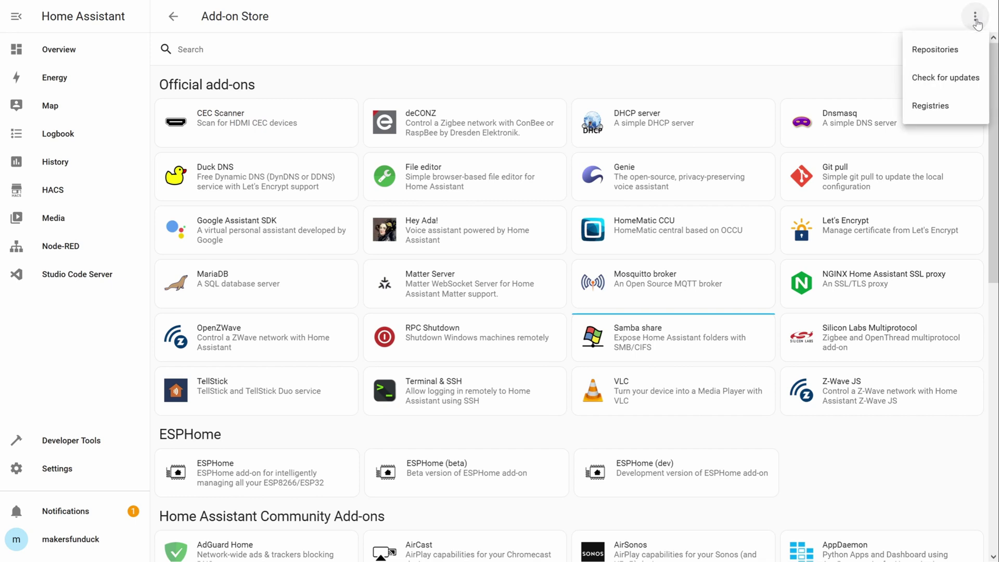
left_click(943, 53)
type("https://github.com/sabeechen/hassio-google-drive-backup")
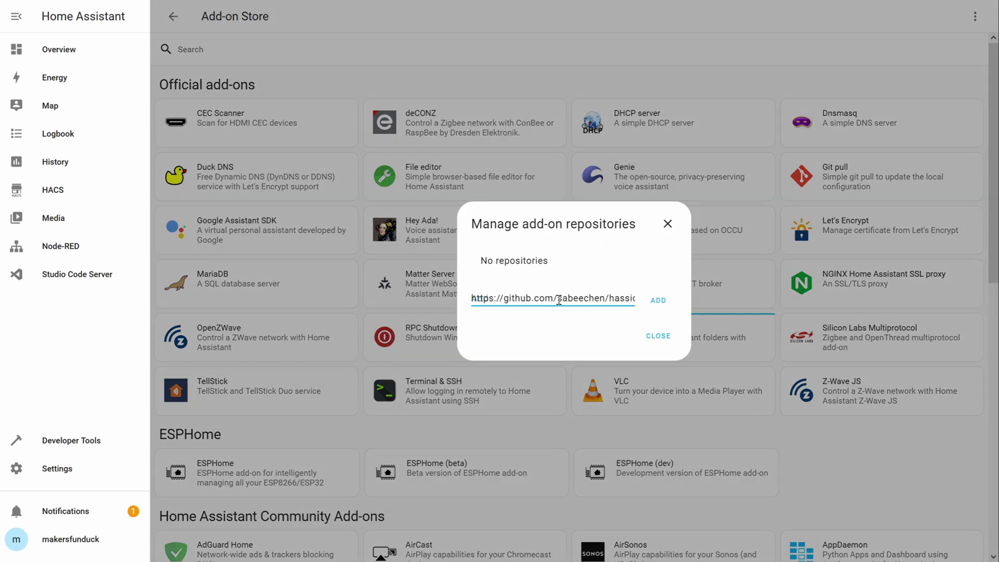
left_click(658, 301)
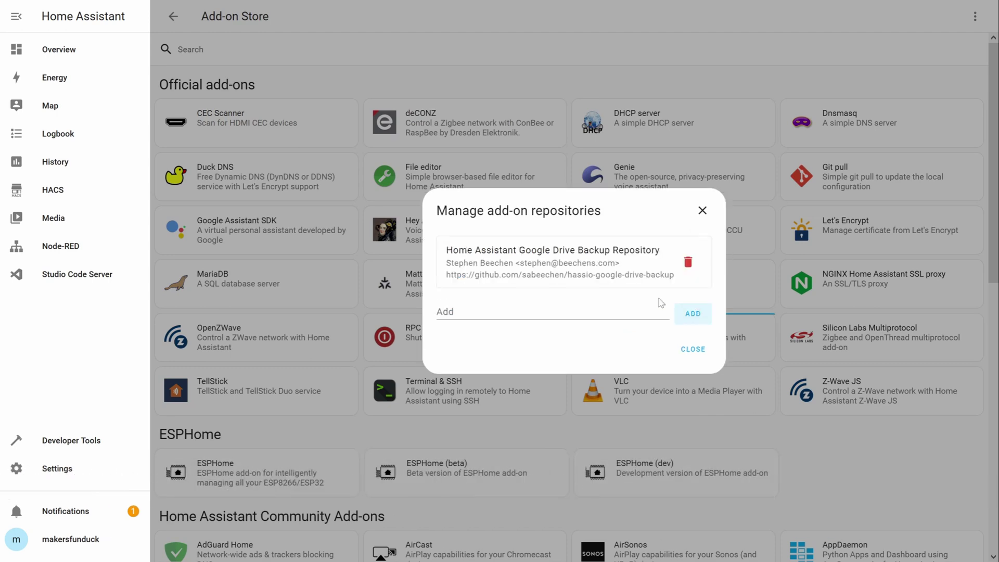
left_click(690, 353)
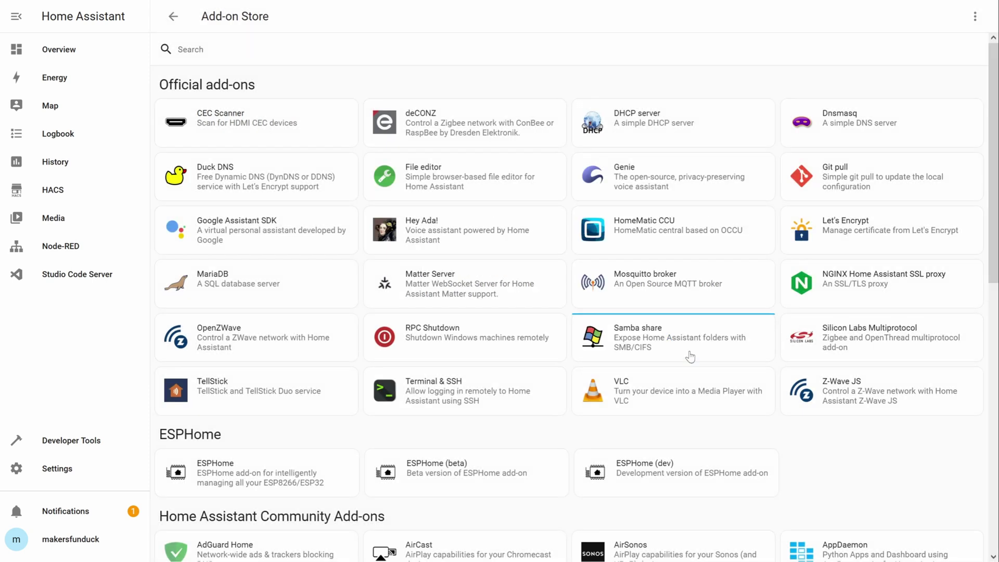
Reload the store and install the Home Assistant Google Drive Backup add-on
key("F5")
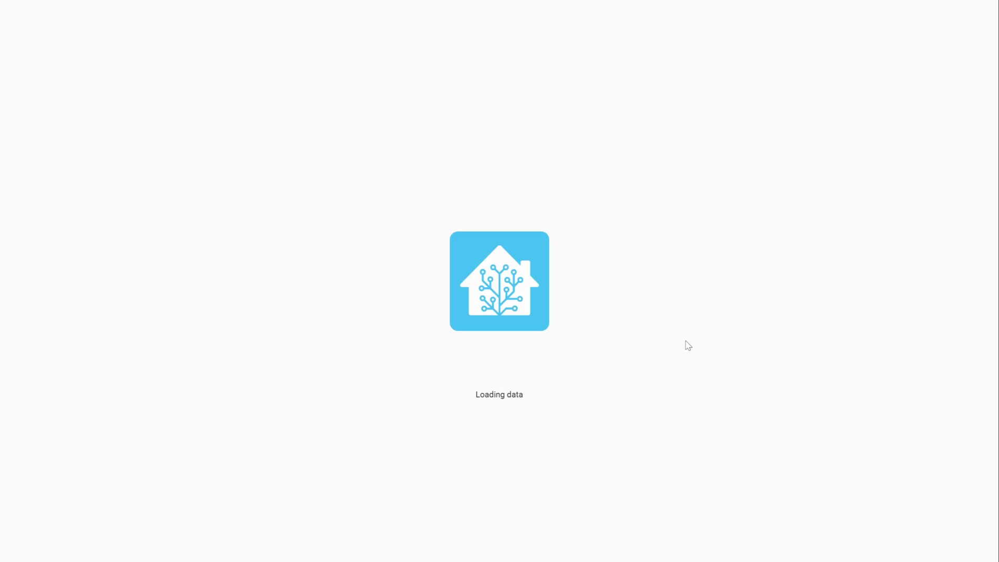
scroll(689, 350, "down", 10)
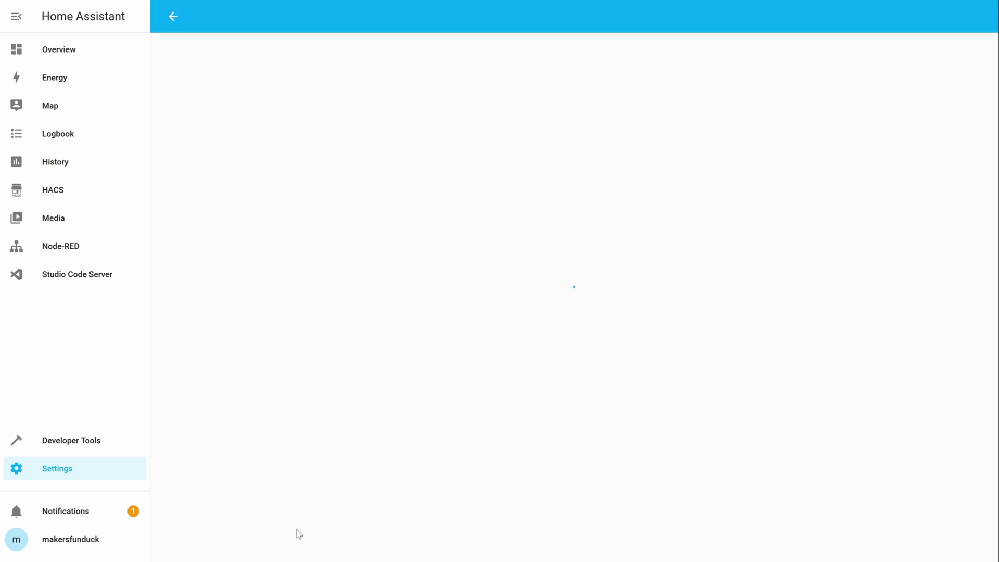
left_click(312, 224)
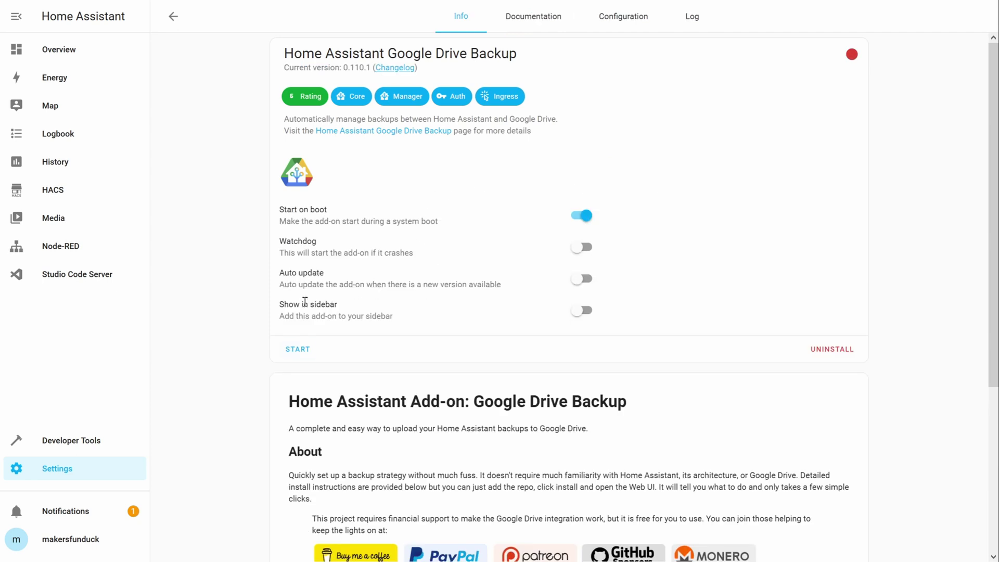